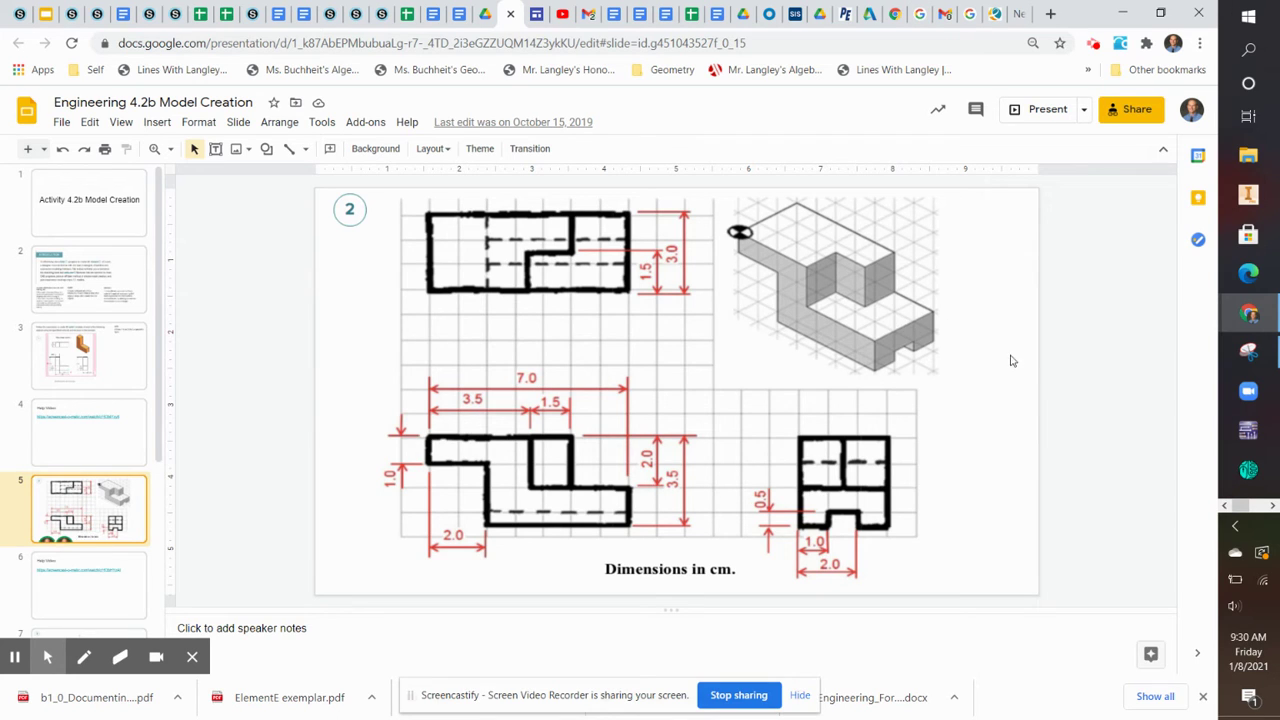
Bring Fusion 360 forward, check the Untitled(3) example, then return to Untitled(4)
{"action": "left_click", "coordinate": [1272, 506]}
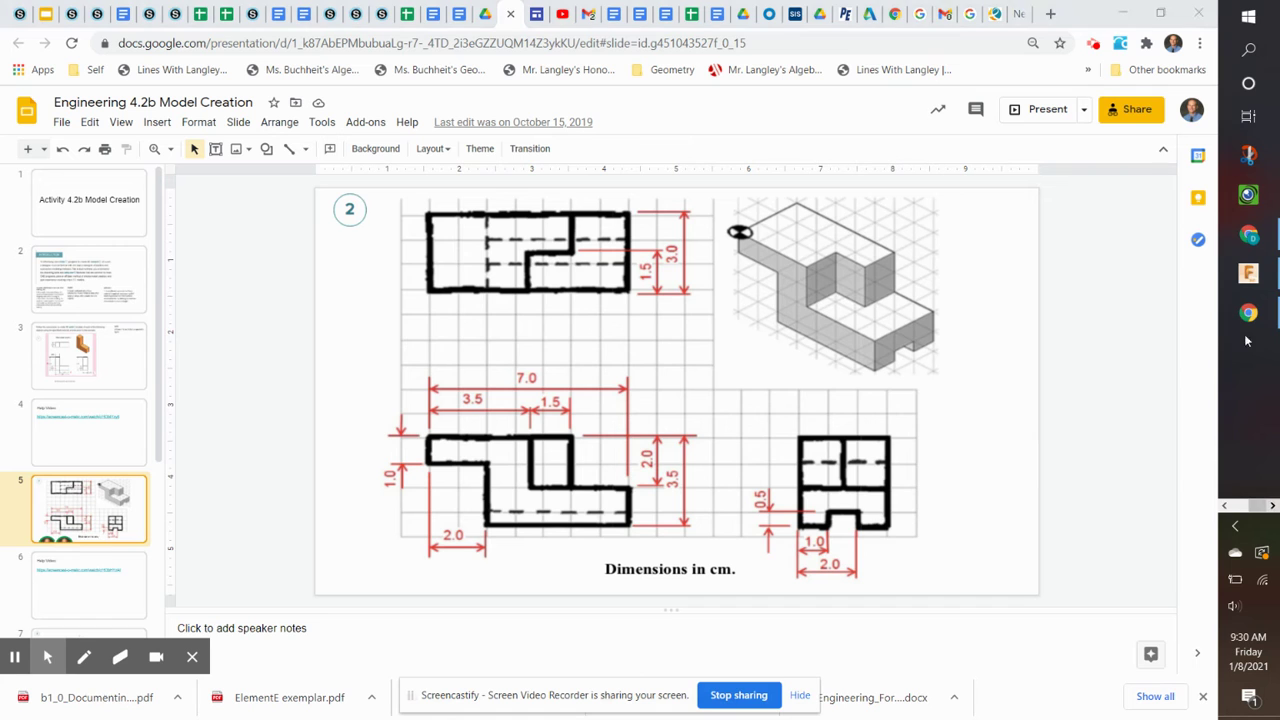
{"action": "left_click", "coordinate": [1242, 277]}
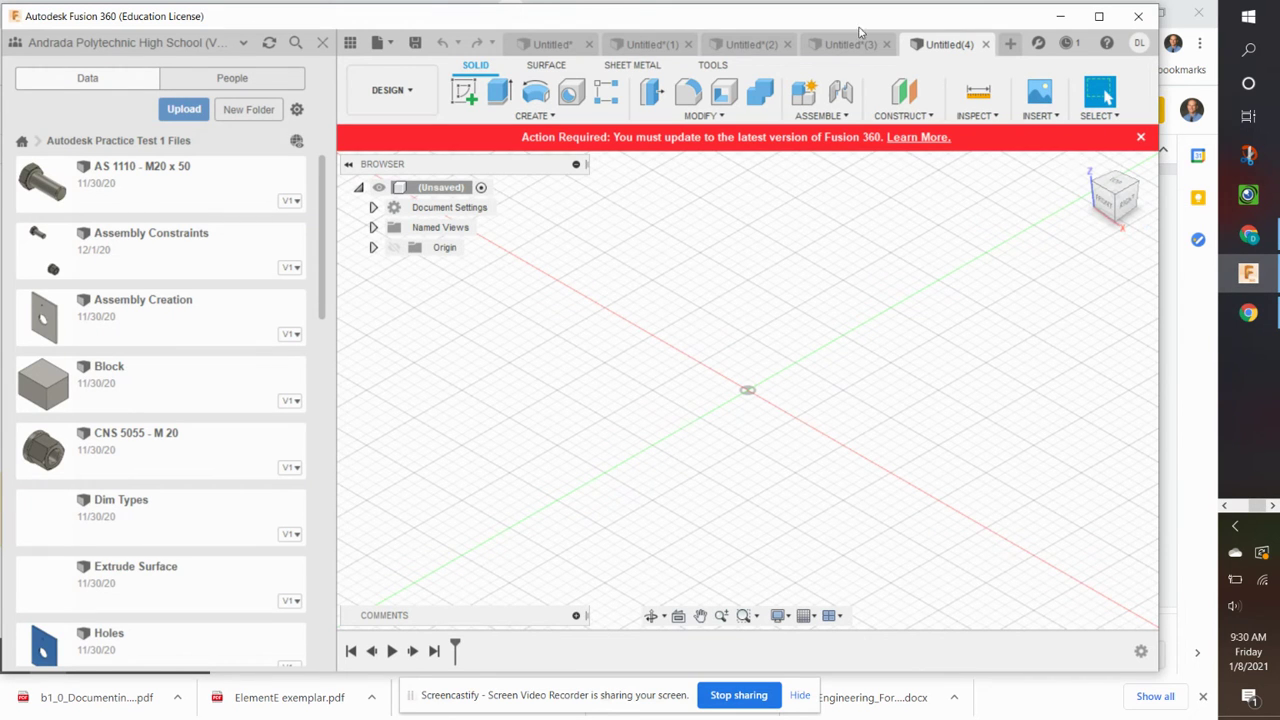
{"action": "left_click", "coordinate": [824, 44]}
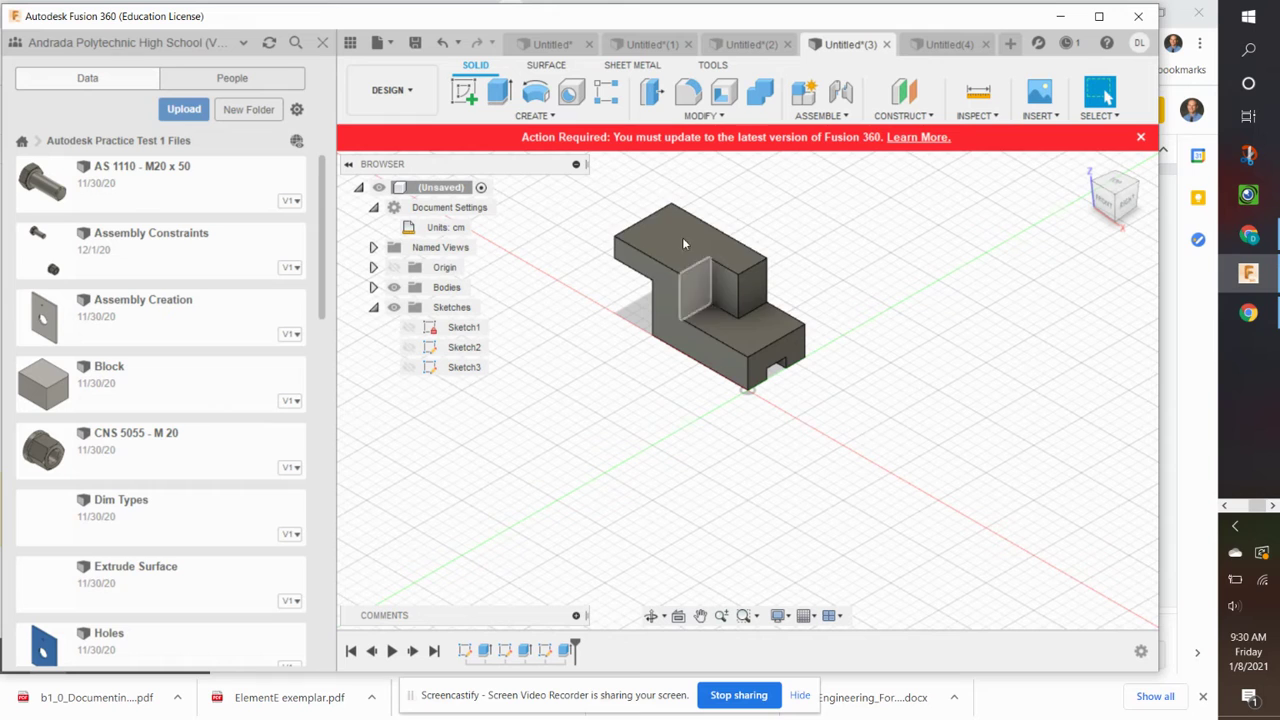
{"action": "left_click", "coordinate": [945, 44]}
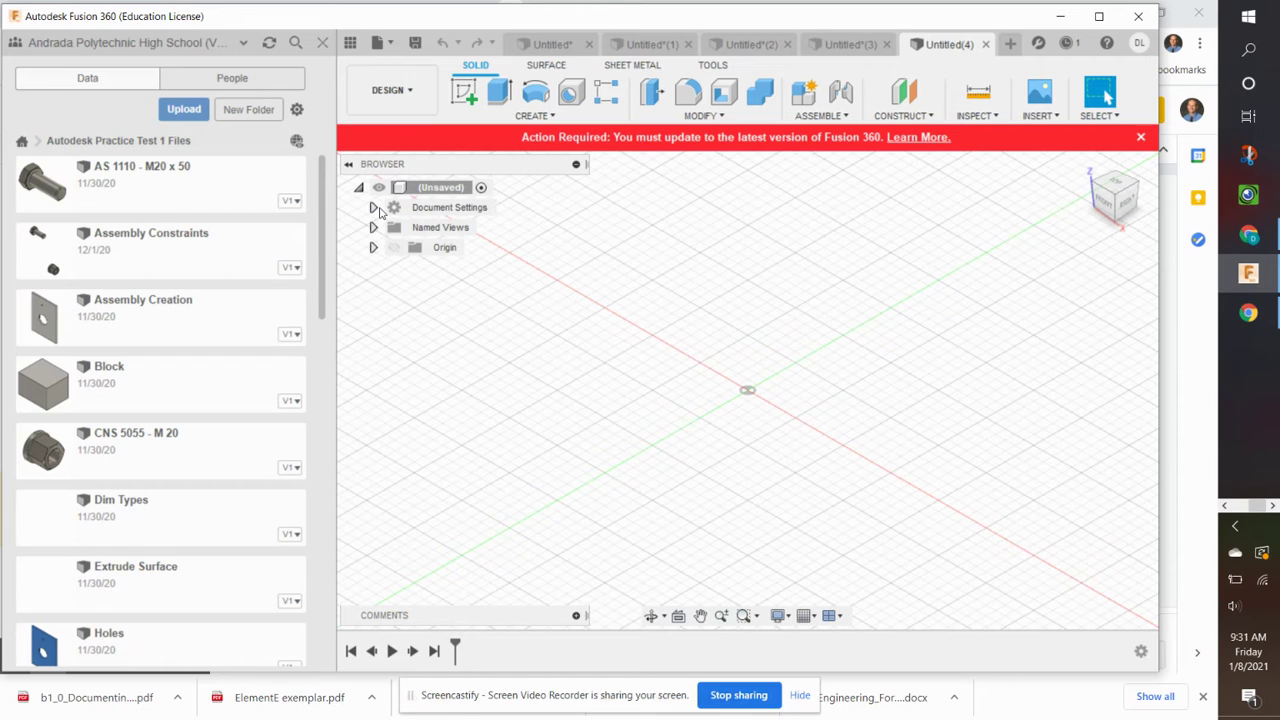
Change the design's Active Units in Document Settings from mm to Centimeter
{"action": "left_click", "coordinate": [373, 207]}
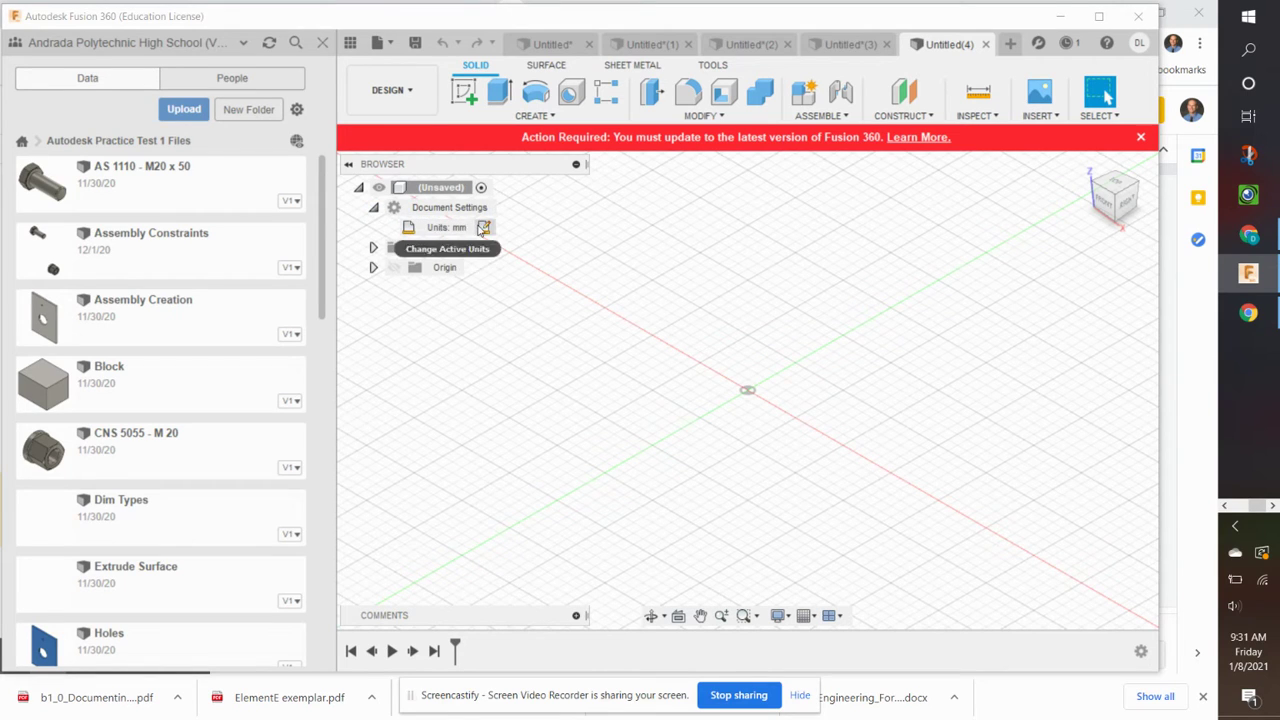
{"action": "left_click", "coordinate": [484, 227]}
{"action": "left_click", "coordinate": [1065, 268]}
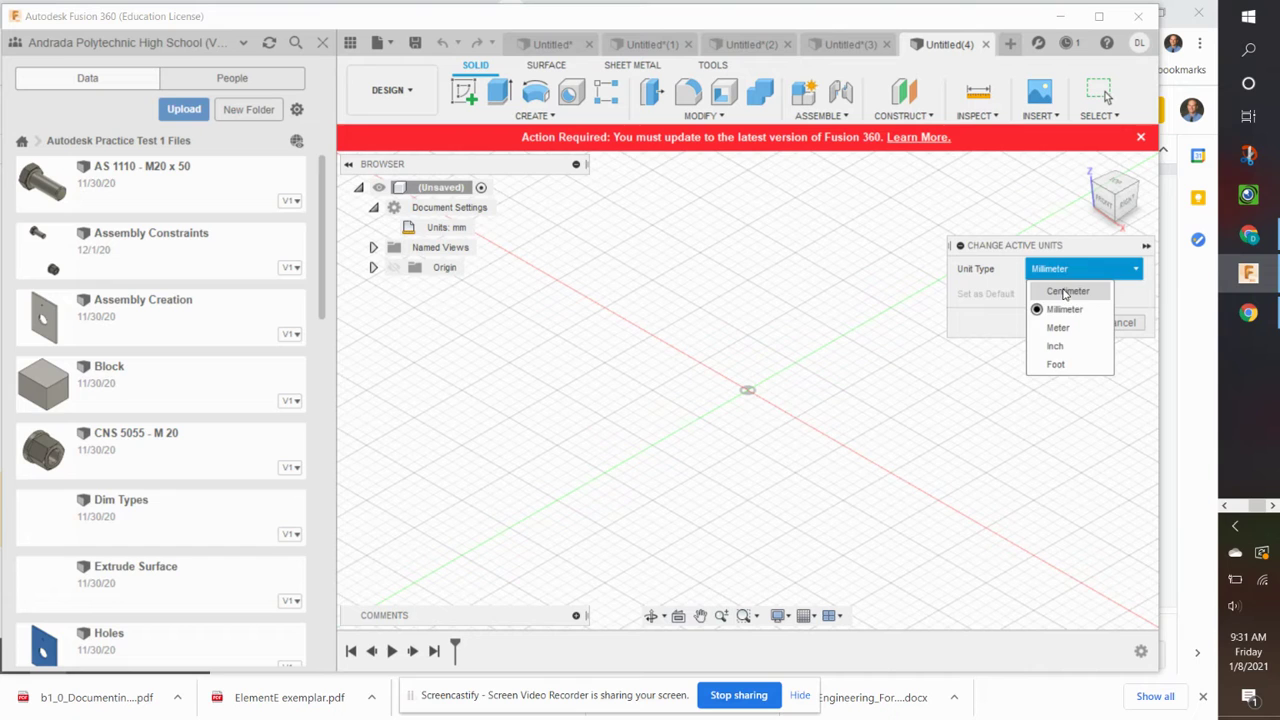
{"action": "left_click", "coordinate": [1063, 292]}
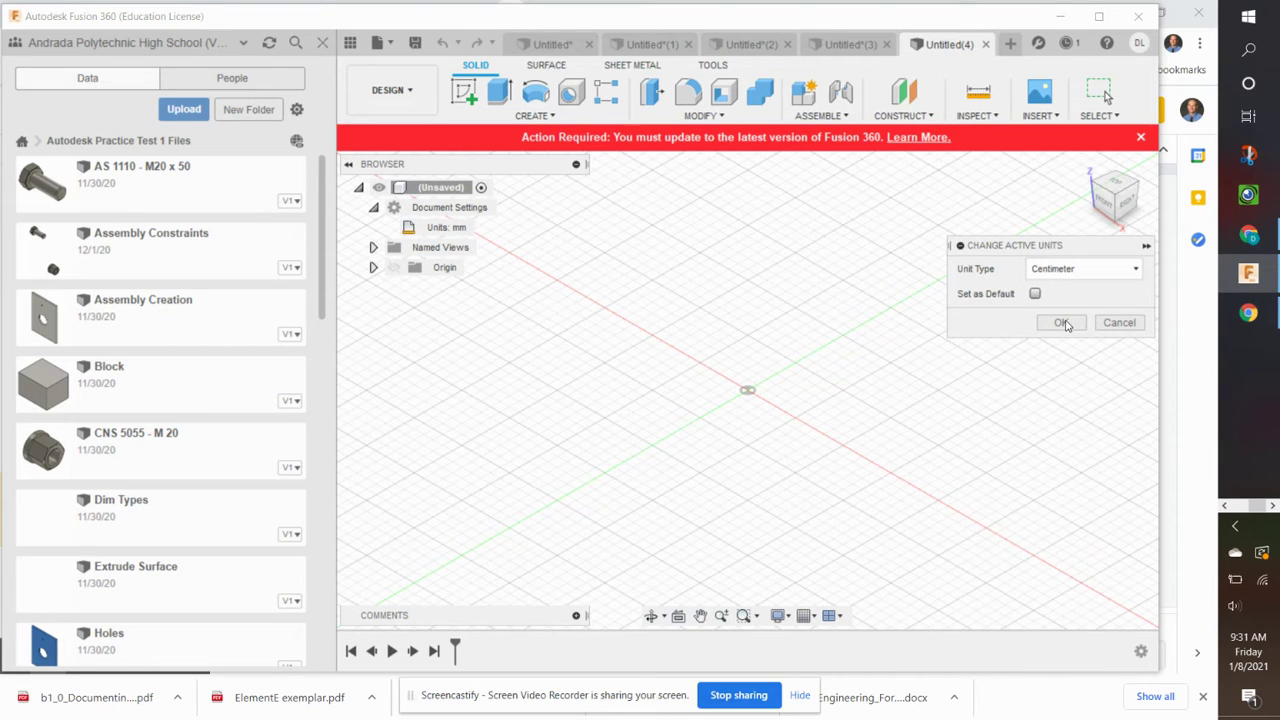
{"action": "left_click", "coordinate": [1063, 322]}
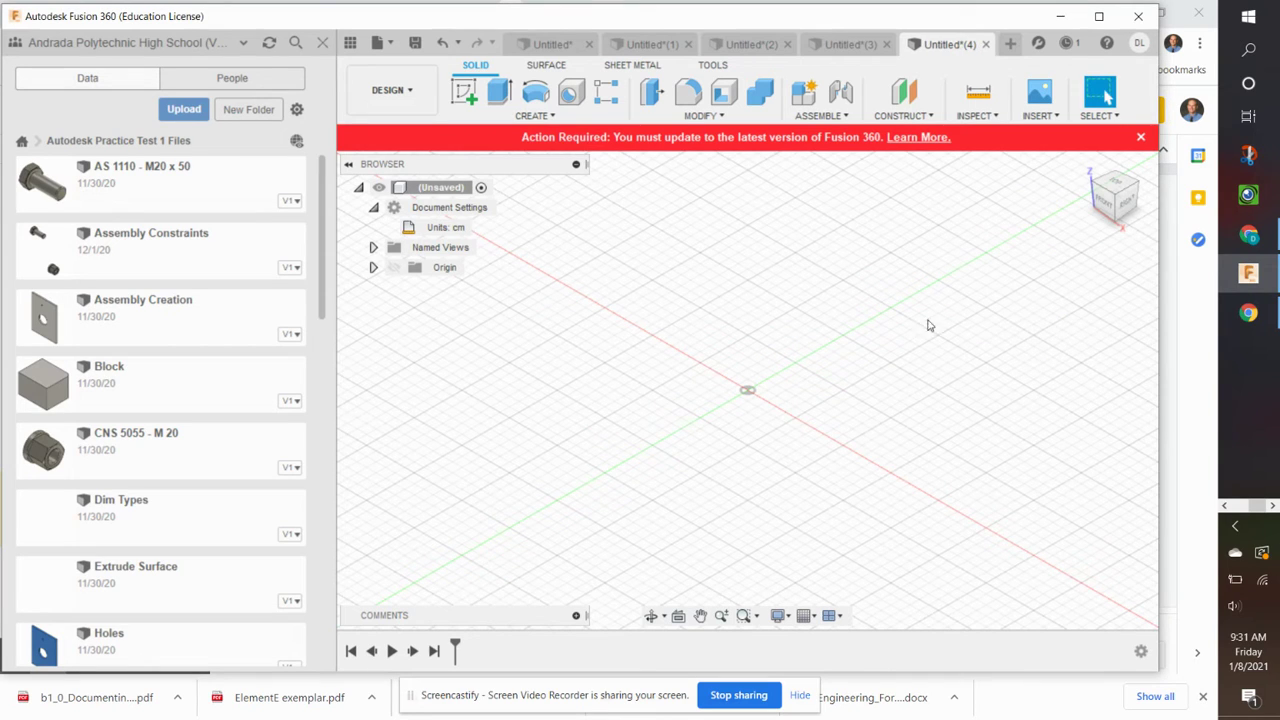
Start a sketch on the front plane and draw a 5 cm bottom line from the origin
{"action": "left_click", "coordinate": [462, 92]}
{"action": "left_click", "coordinate": [786, 382]}
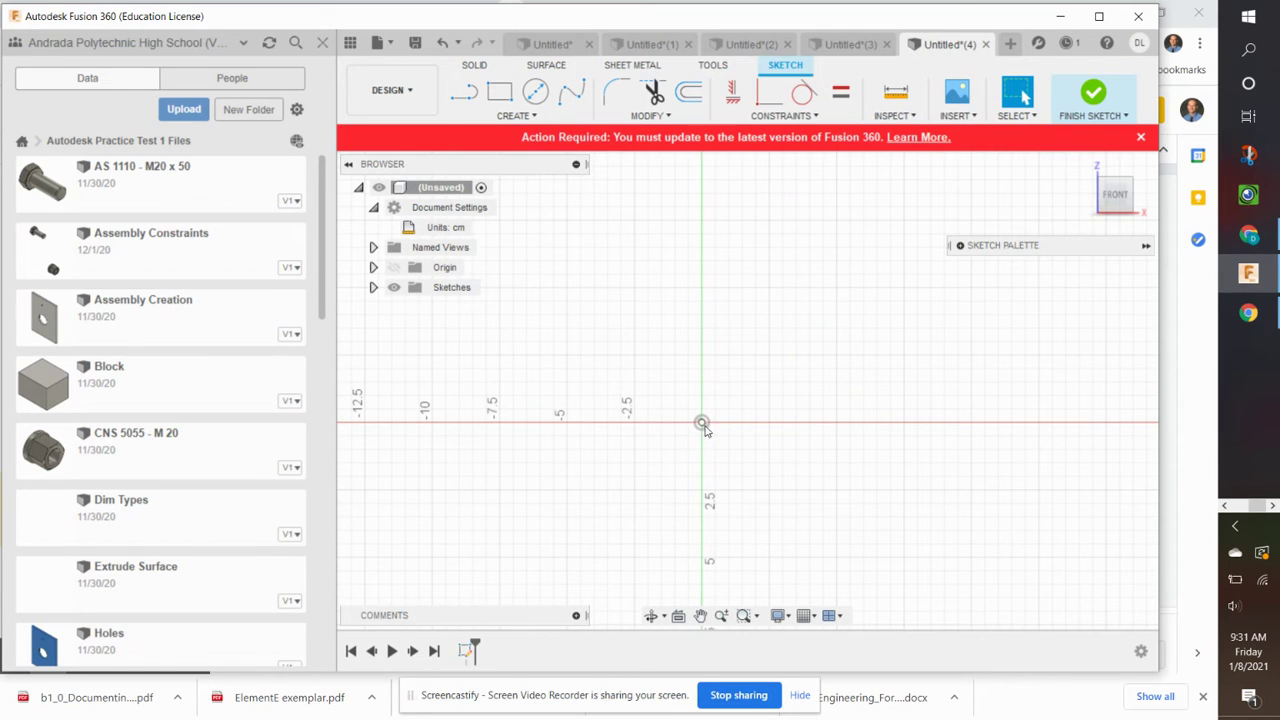
{"action": "left_click", "coordinate": [463, 92]}
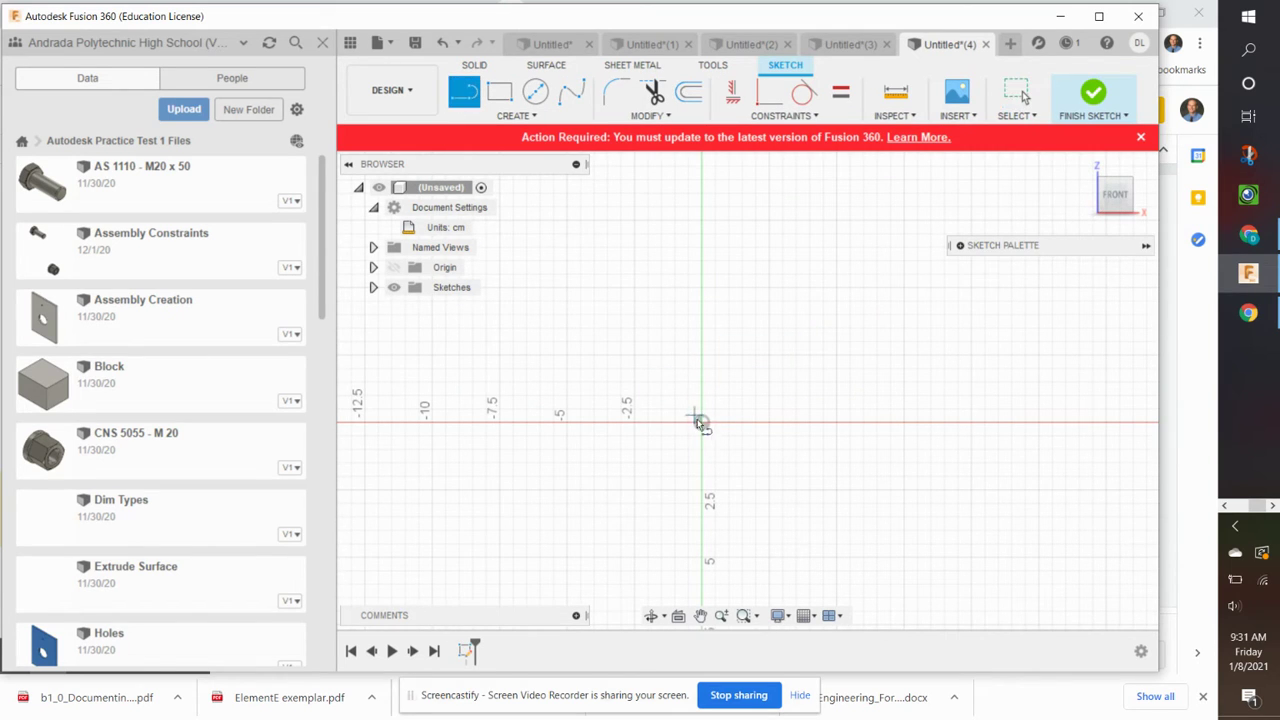
{"action": "left_click_drag", "start_coordinate": [703, 426], "coordinate": [585, 428]}
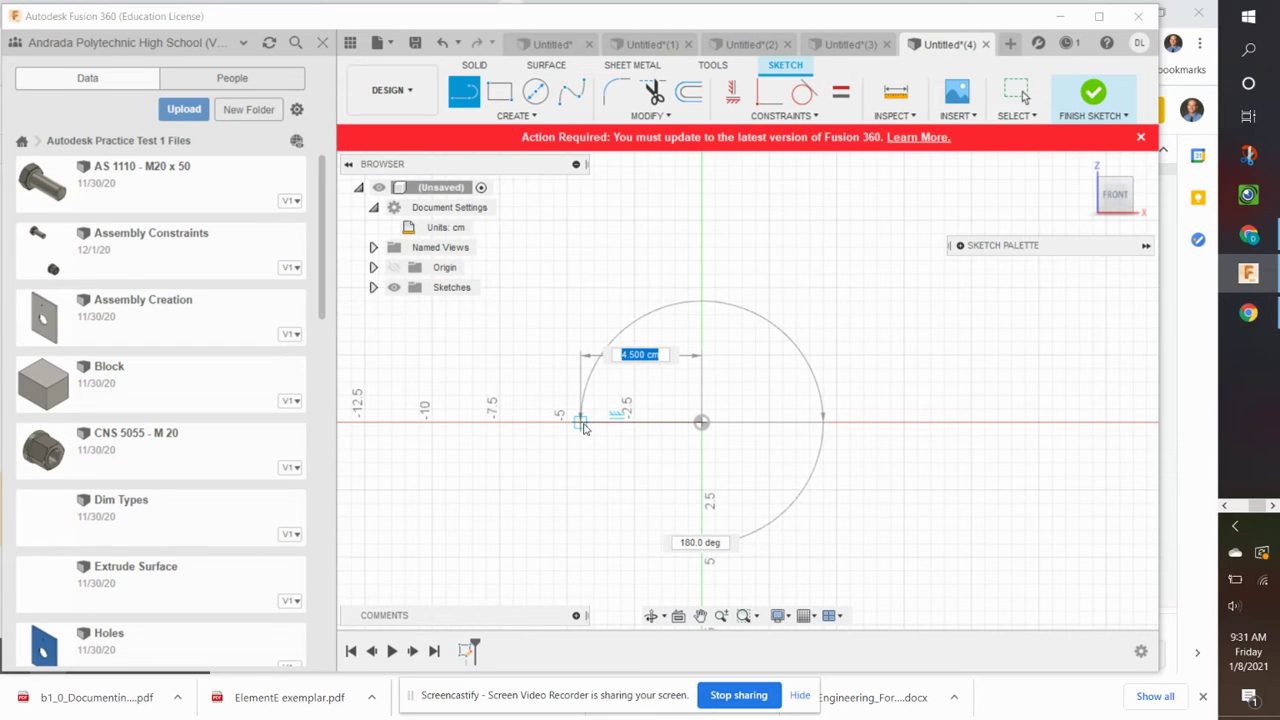
{"action": "type", "text": "5"}
{"action": "key", "text": "Return"}
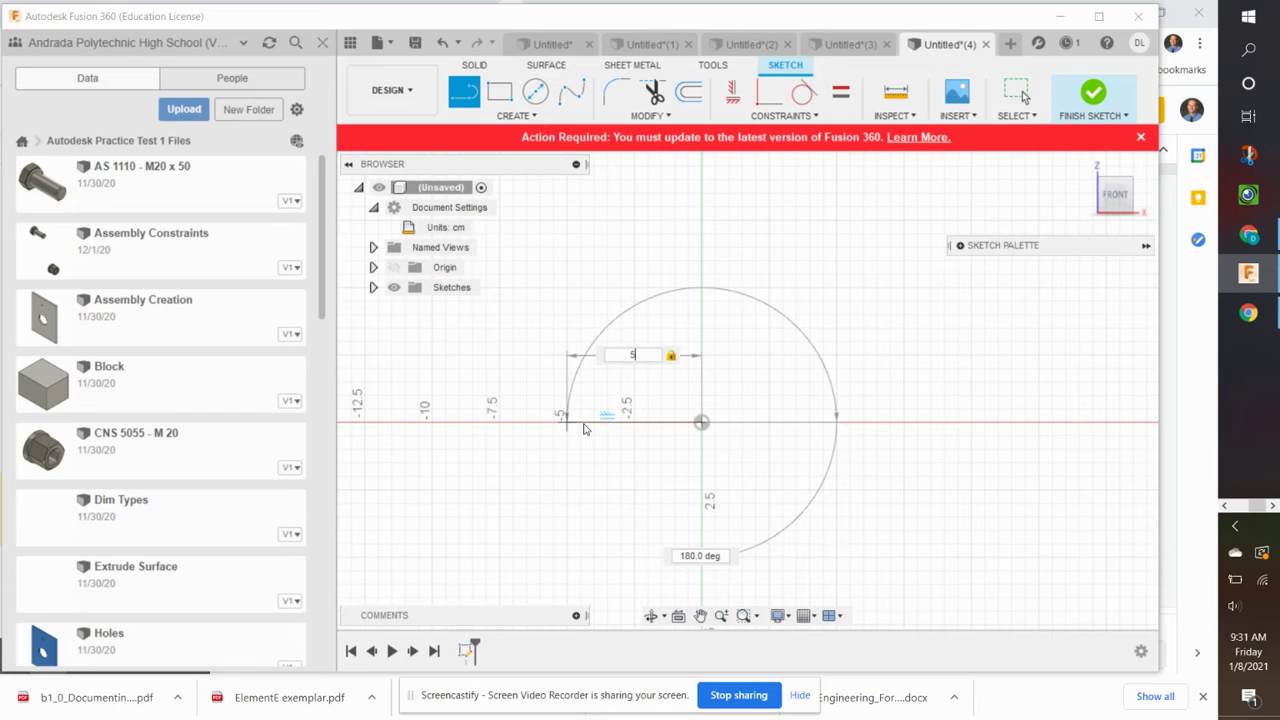
{"action": "left_click", "coordinate": [567, 423]}
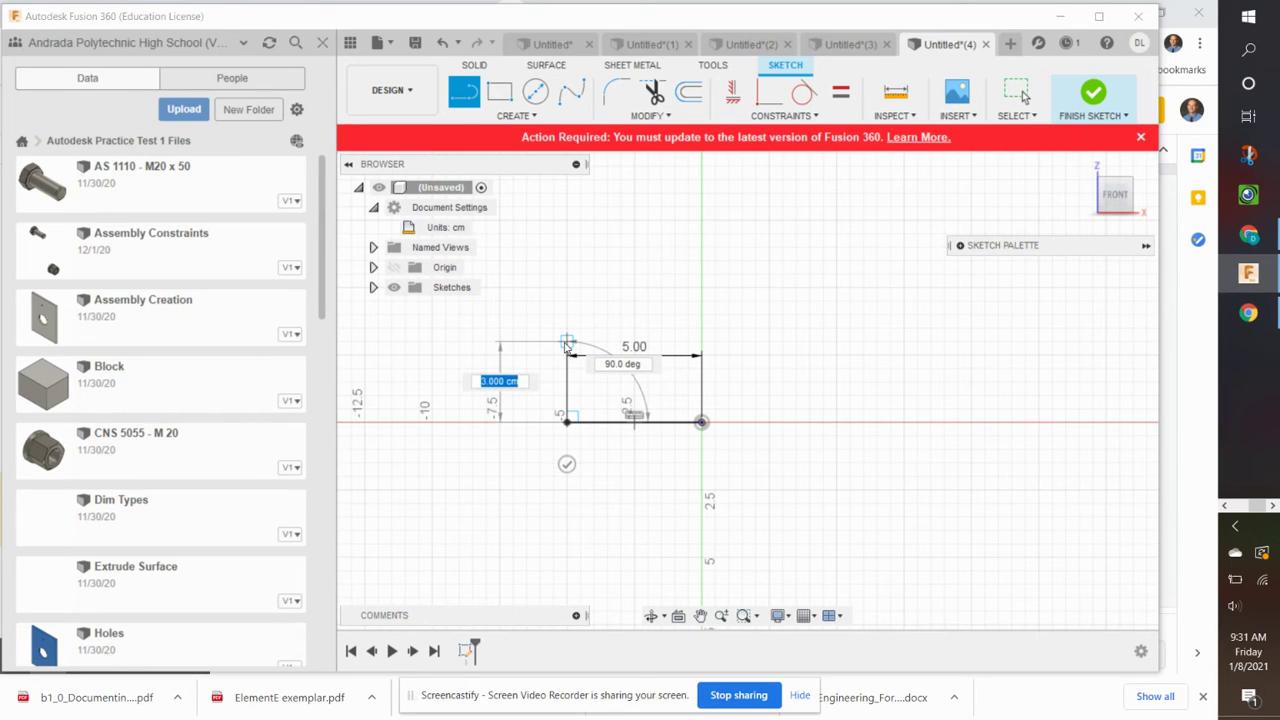
Continue the profile with 2.5 cm, 2 cm and 1 cm line segments
{"action": "type", "text": "2.5"}
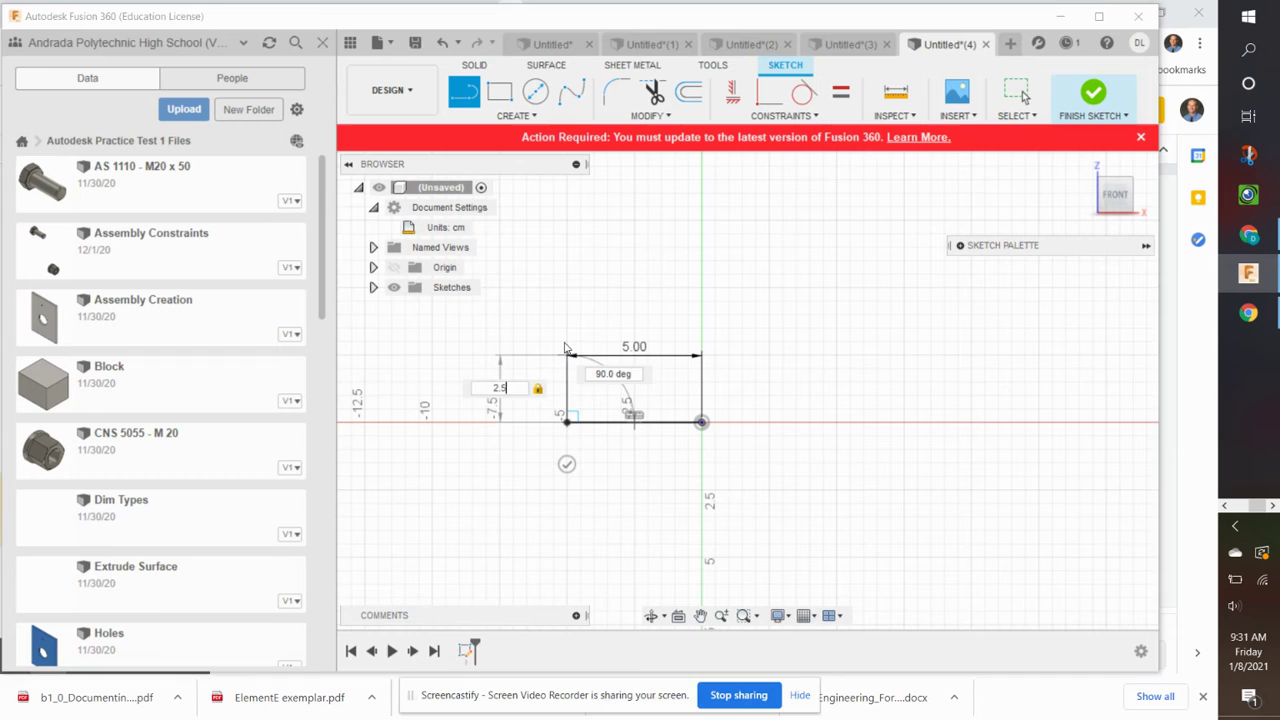
{"action": "key", "text": "Return"}
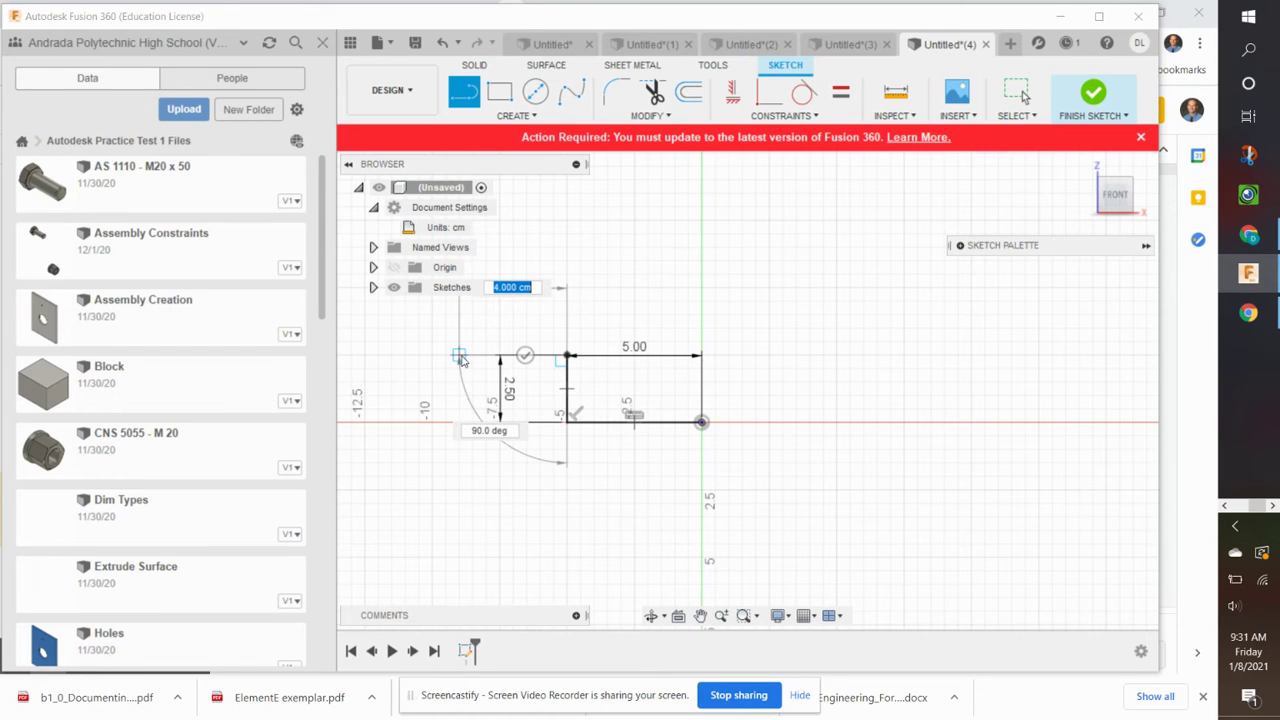
{"action": "type", "text": "2"}
{"action": "scroll", "coordinate": [505, 360], "scroll_direction": "down", "scroll_amount": 1}
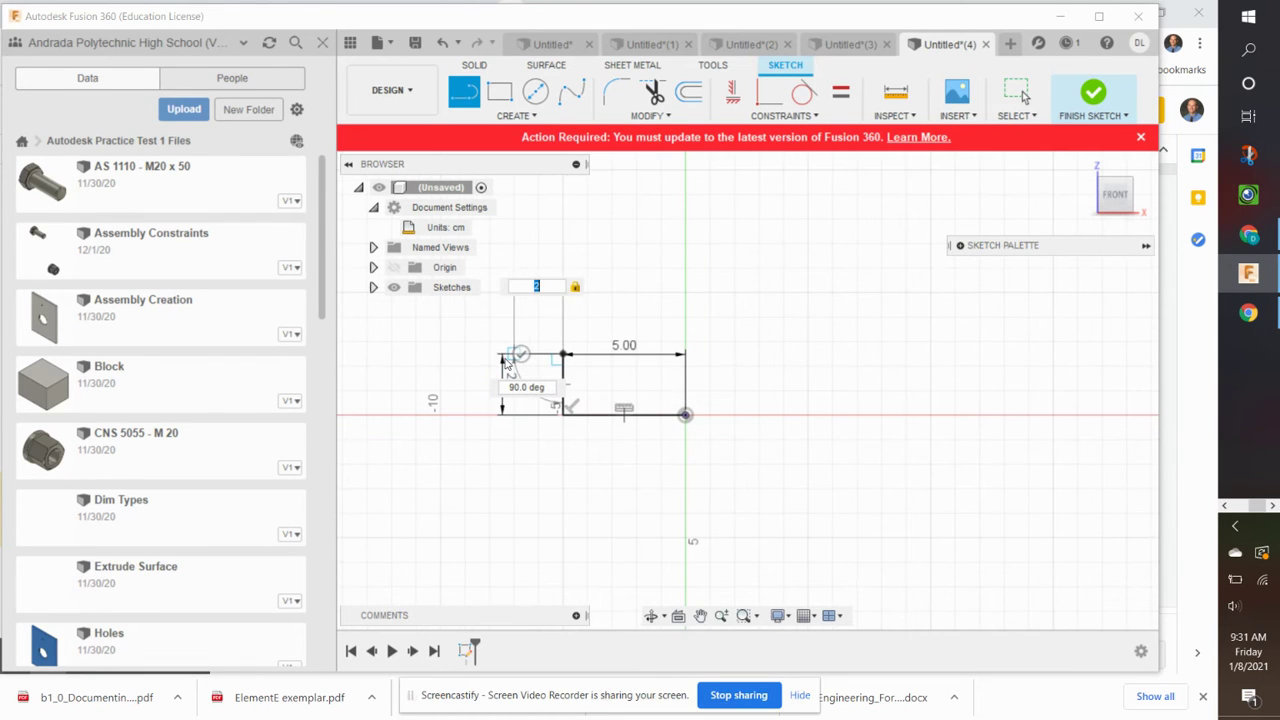
{"action": "left_click", "coordinate": [507, 358]}
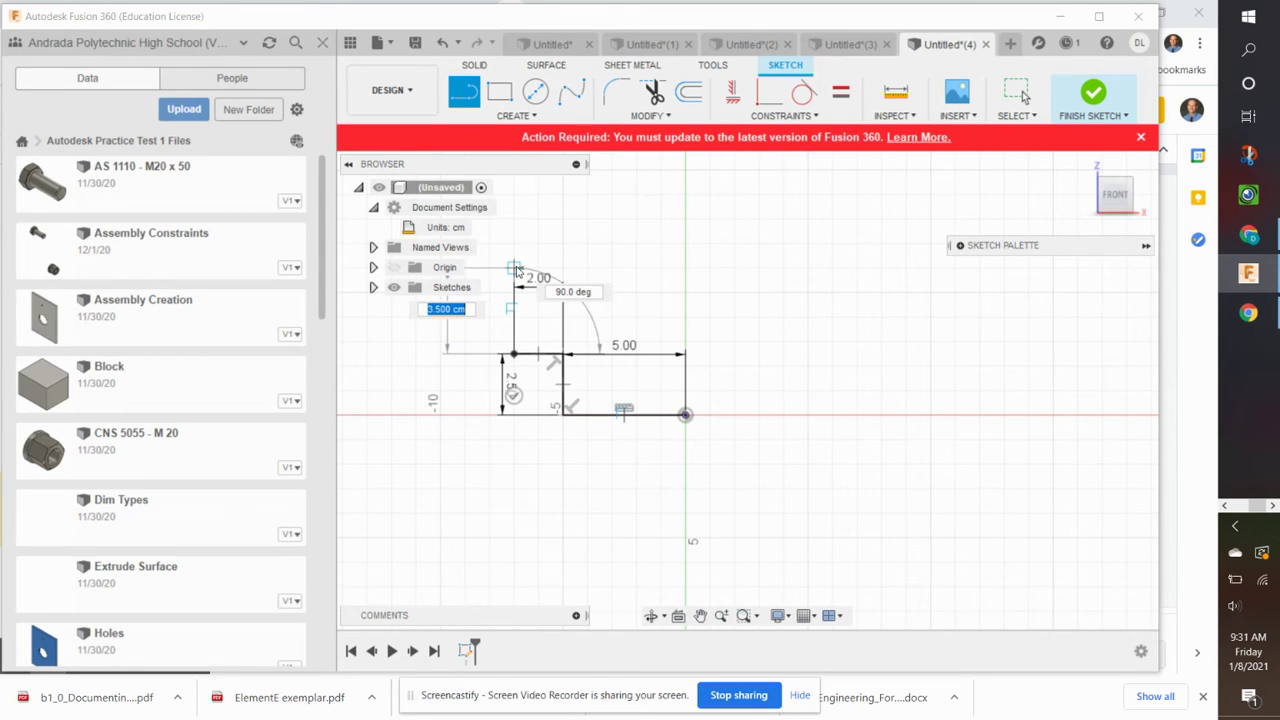
{"action": "type", "text": "1"}
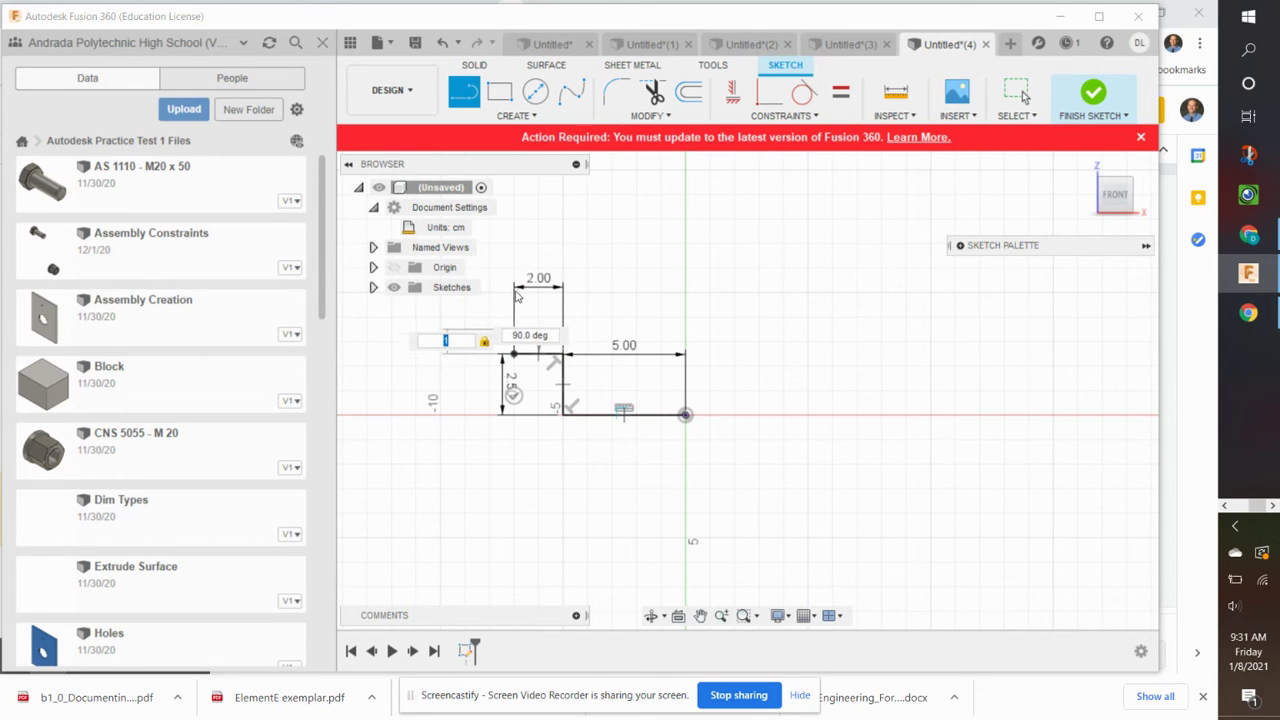
{"action": "key", "text": "Return"}
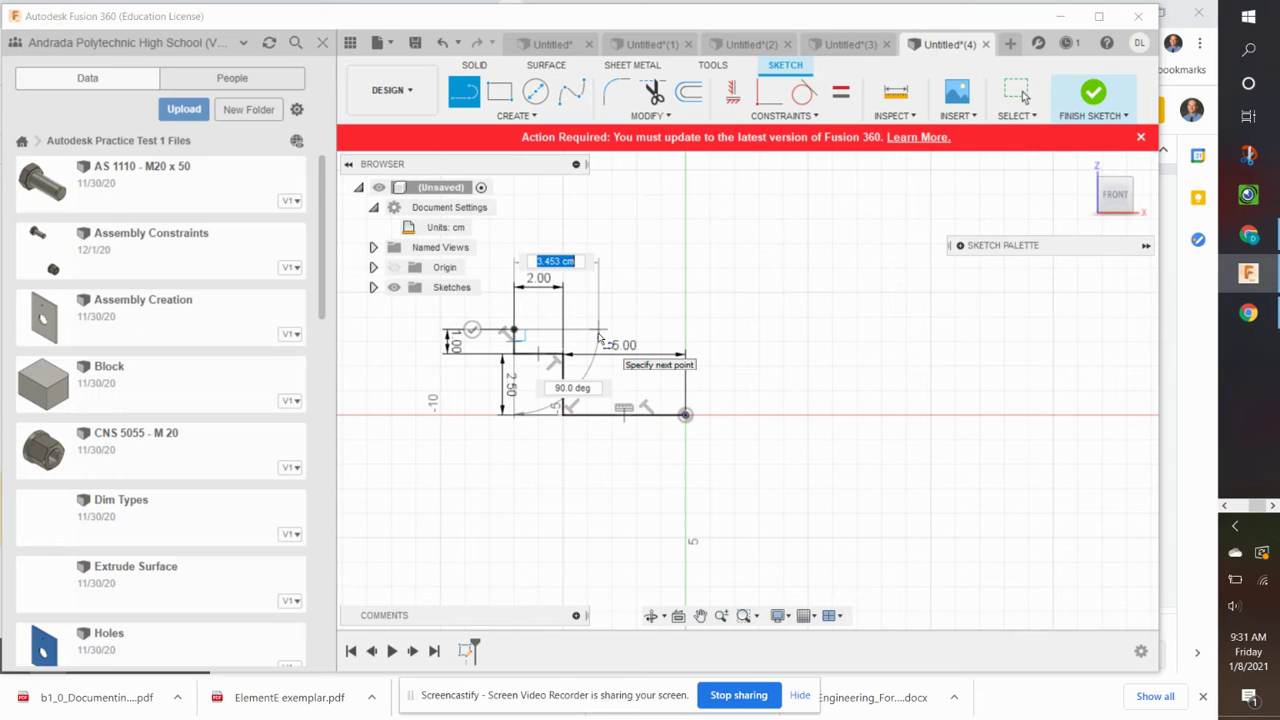
Add the 3.5 cm top edge, 2 cm drop and 3.5 cm step, closing at the origin
{"action": "type", "text": "3.5"}
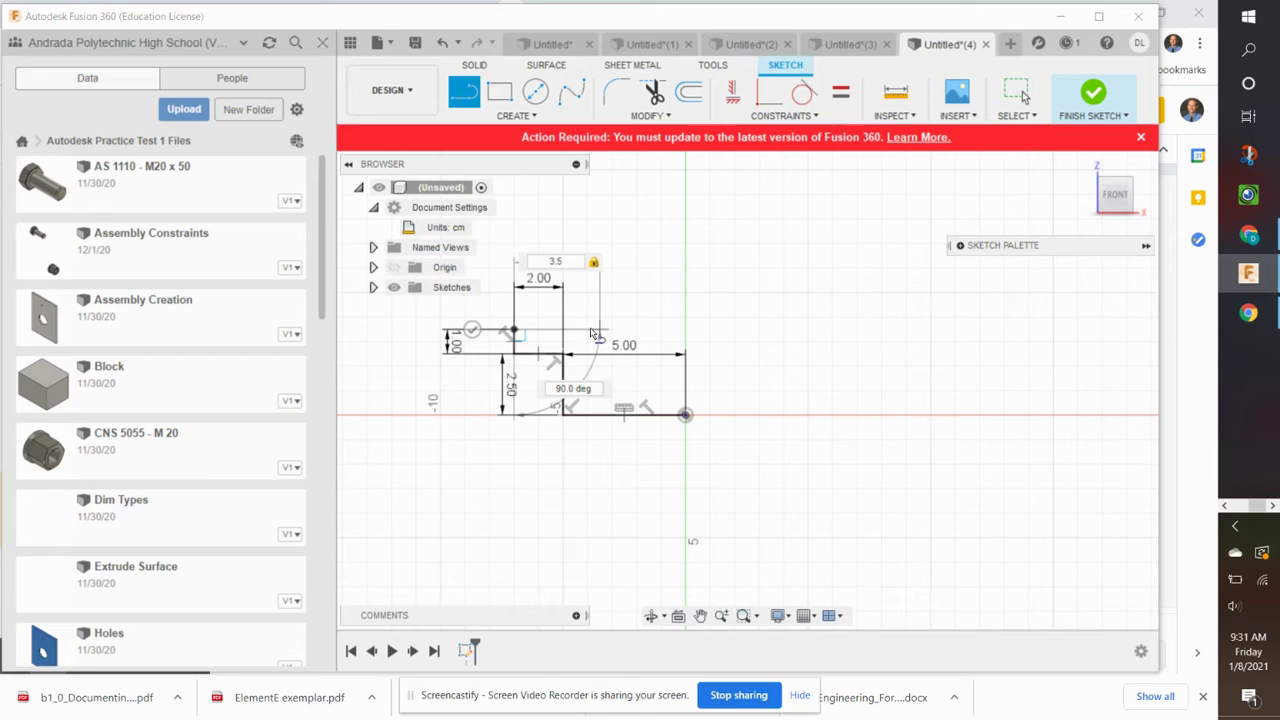
{"action": "left_click", "coordinate": [592, 333]}
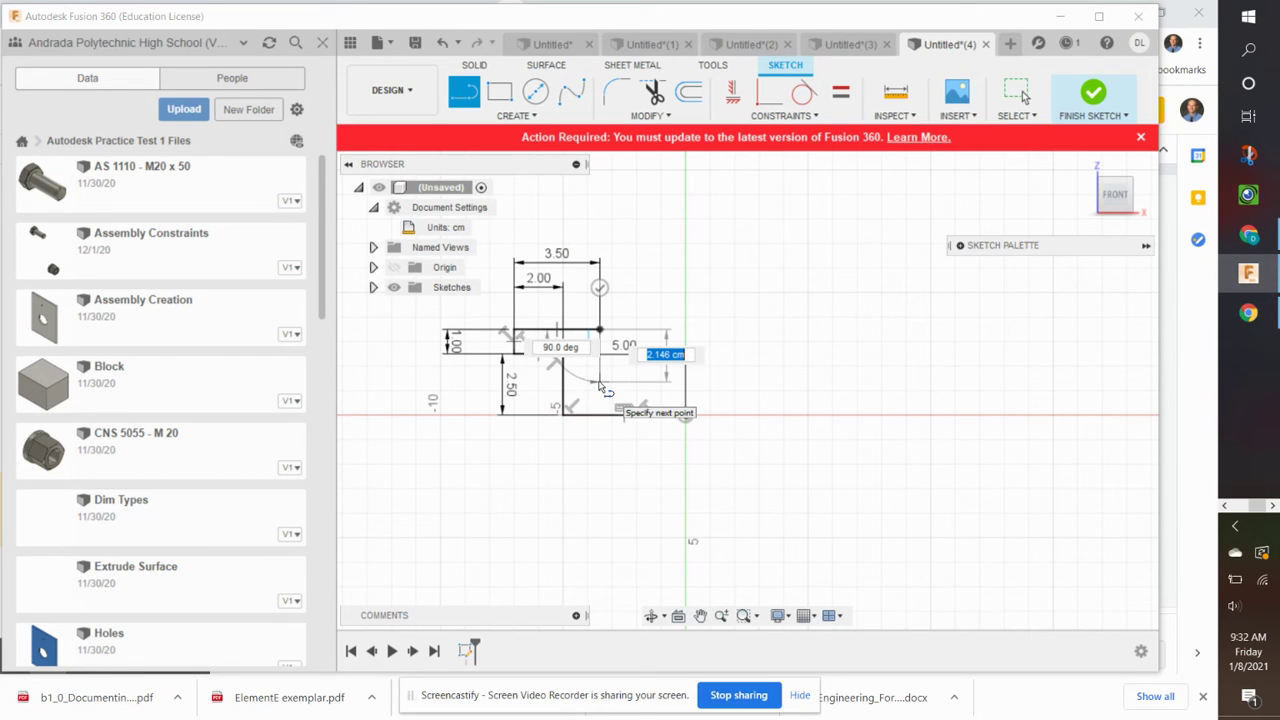
{"action": "type", "text": "2"}
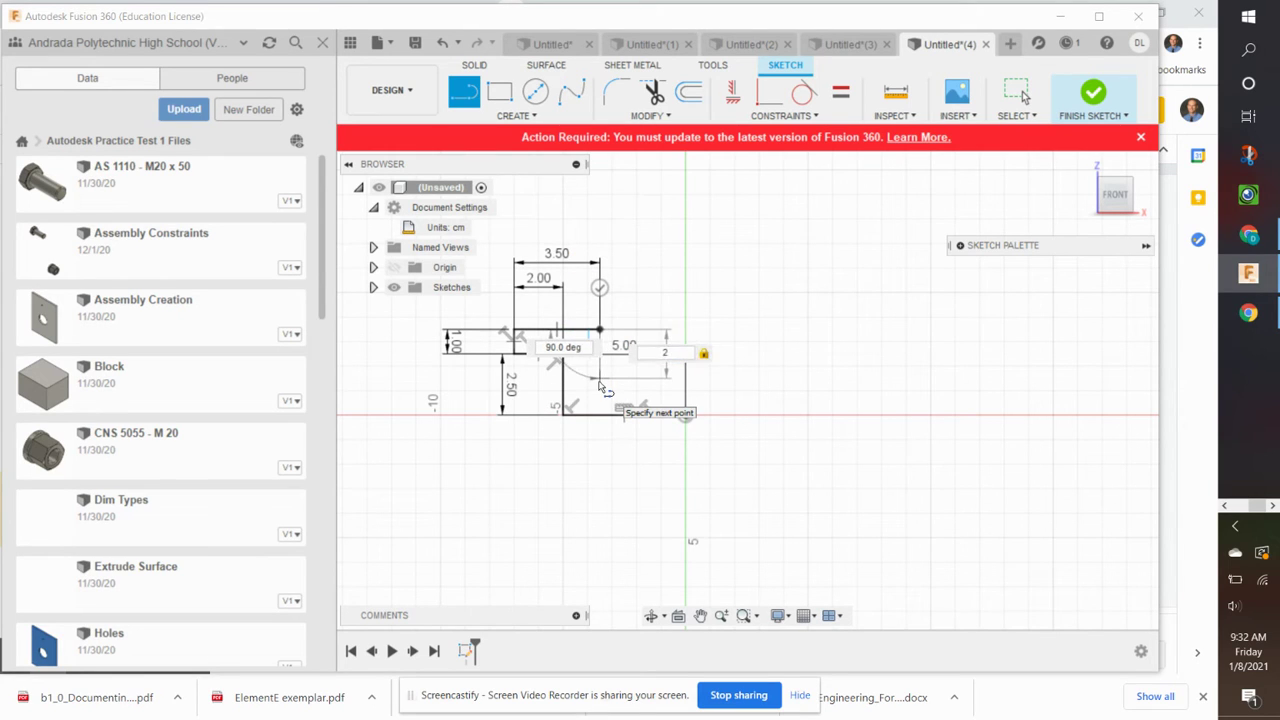
{"action": "key", "text": "Return"}
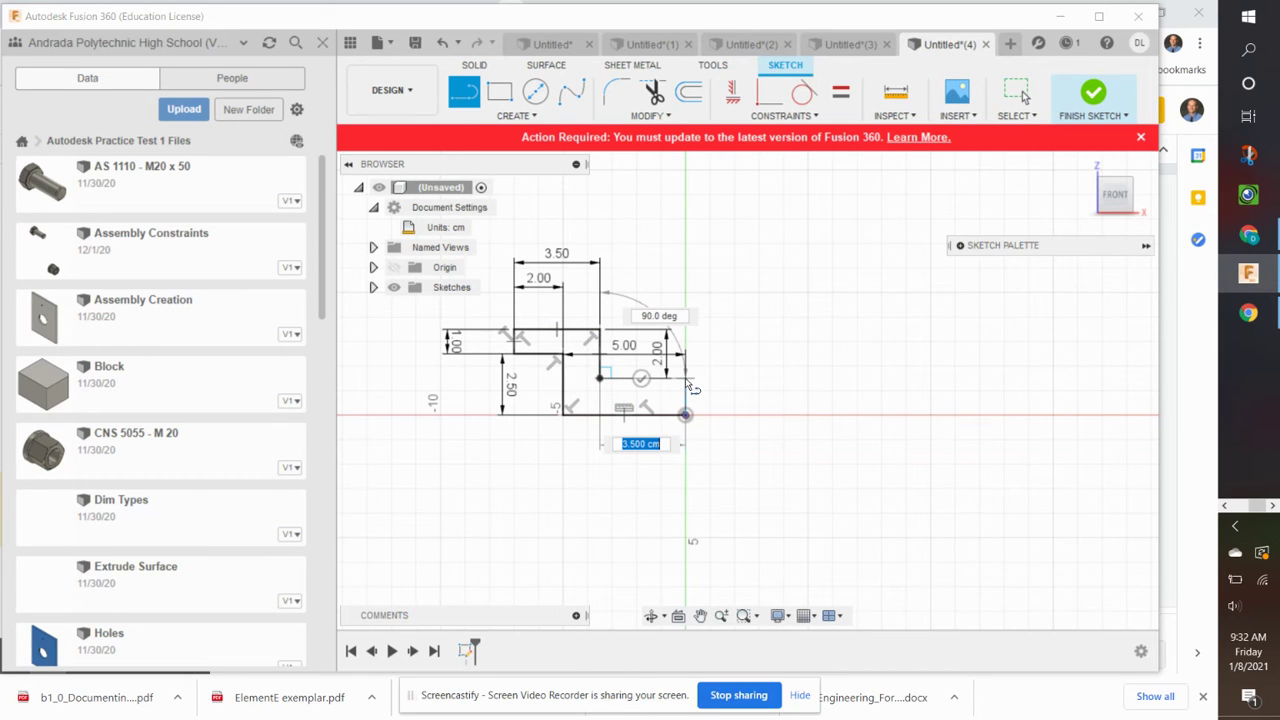
{"action": "left_click", "coordinate": [687, 382]}
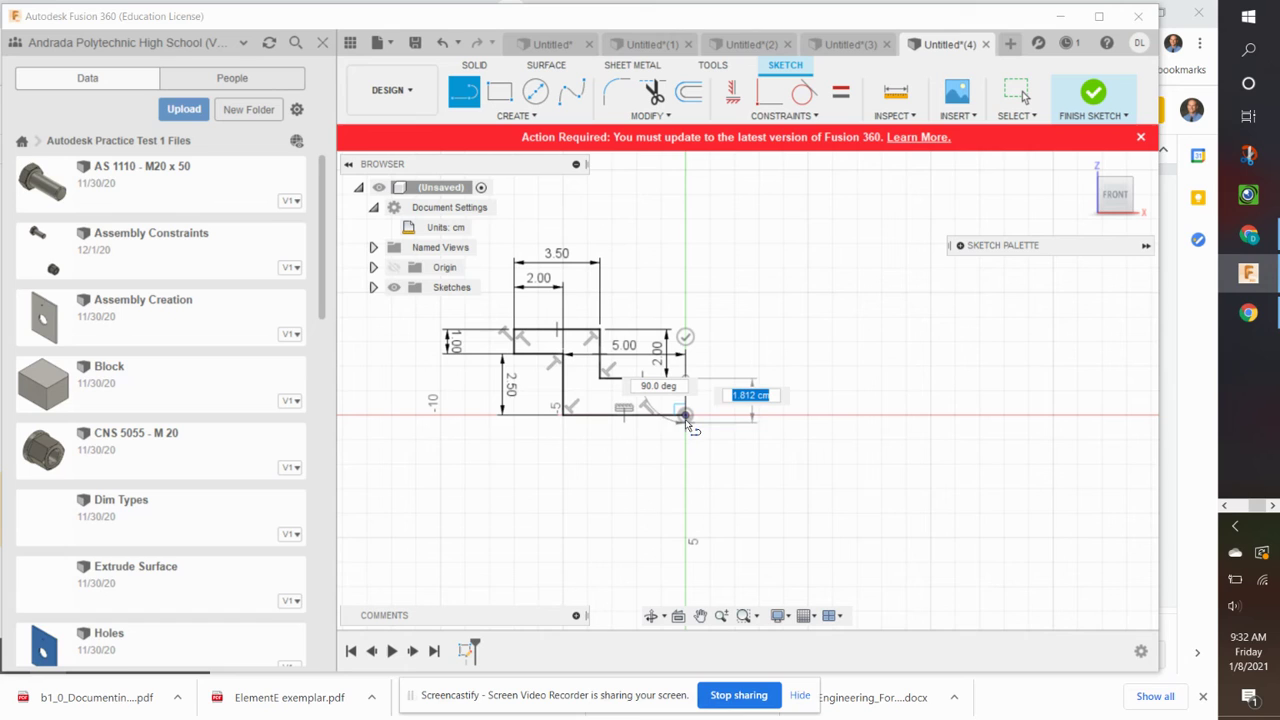
{"action": "left_click", "coordinate": [685, 414]}
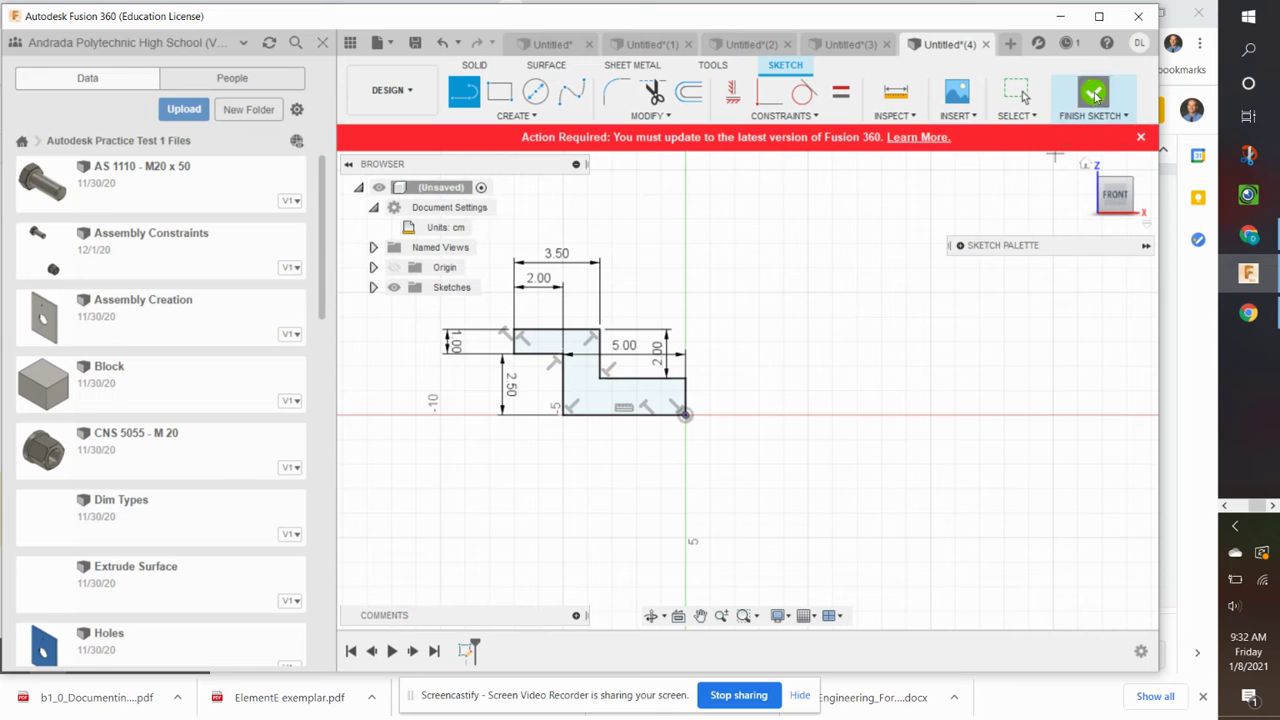
Finish the sketch and extrude the Z profile 3.00 cm into a solid body, in isometric view
{"action": "left_click", "coordinate": [1091, 95]}
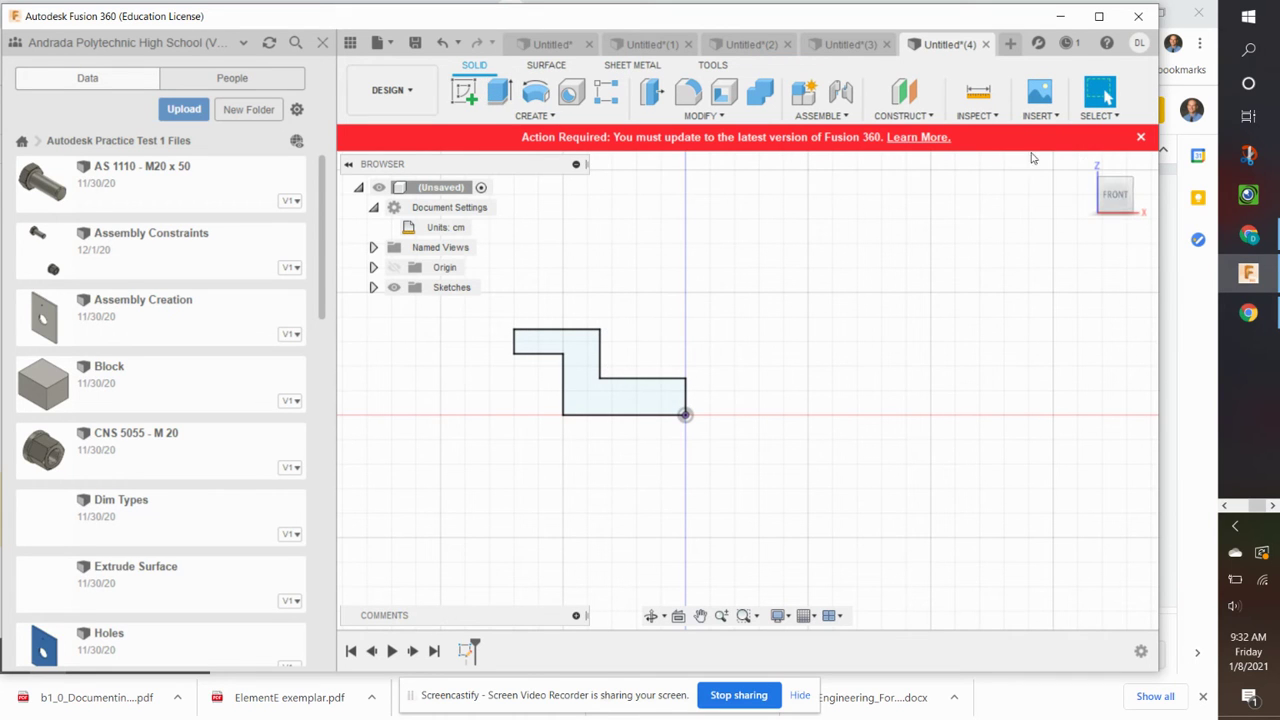
{"action": "left_click", "coordinate": [1125, 180]}
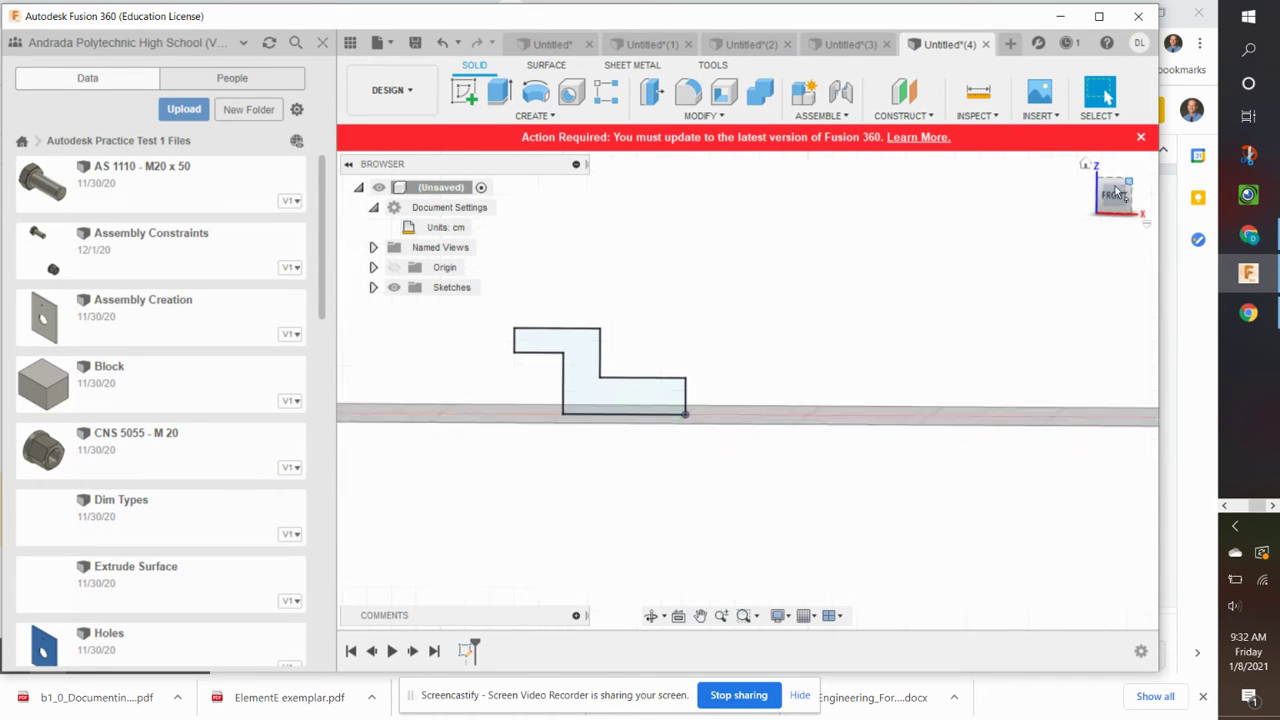
{"action": "left_click", "coordinate": [499, 92]}
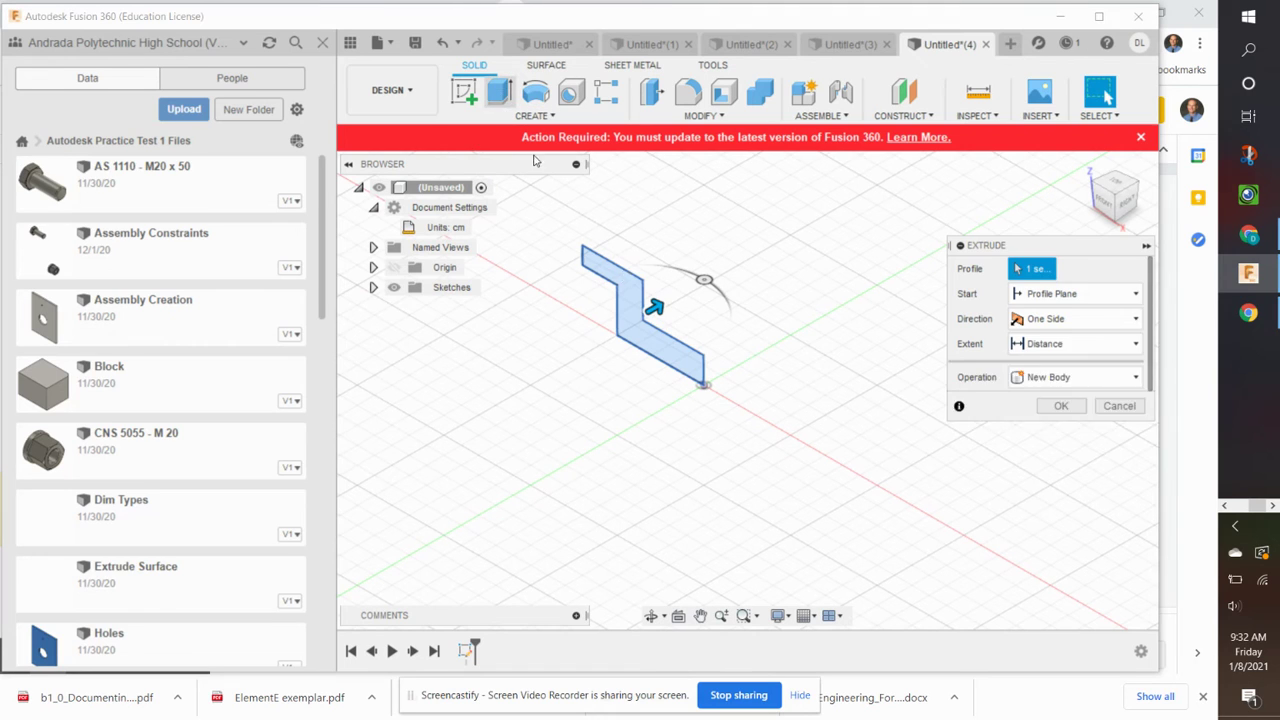
{"action": "left_click_drag", "start_coordinate": [655, 308], "coordinate": [565, 358]}
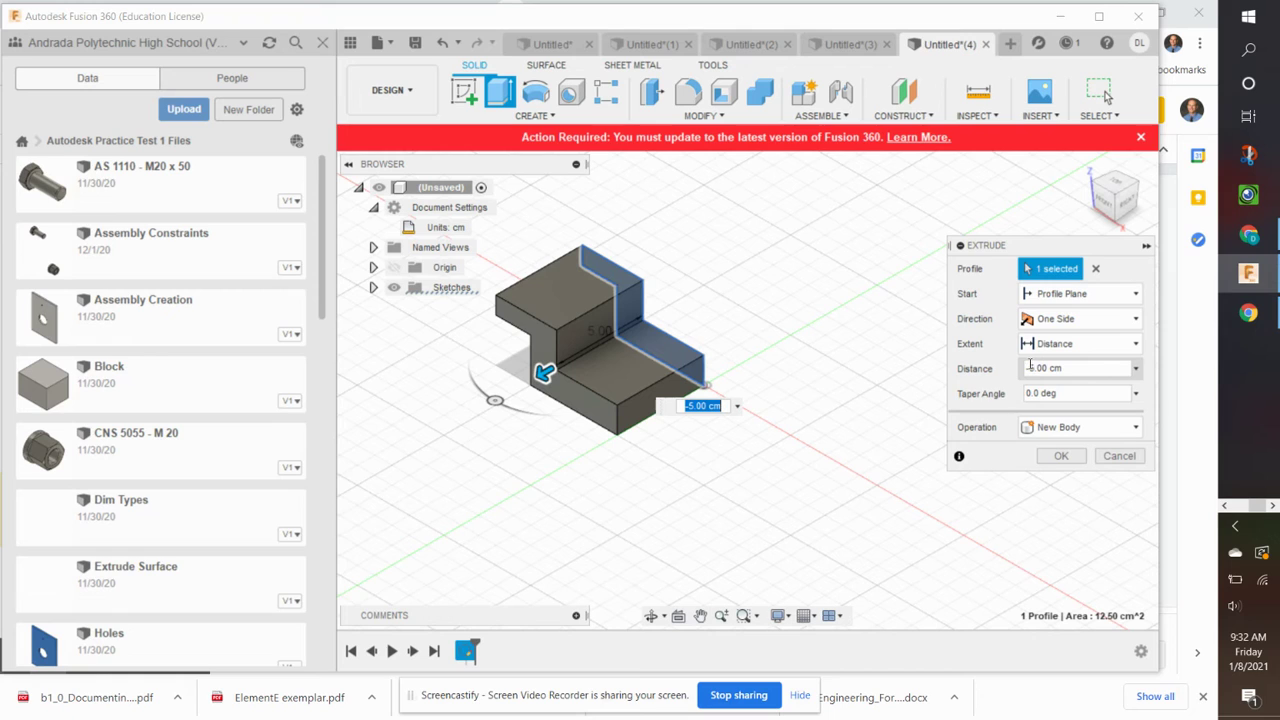
{"action": "left_click_drag", "start_coordinate": [555, 370], "coordinate": [760, 305]}
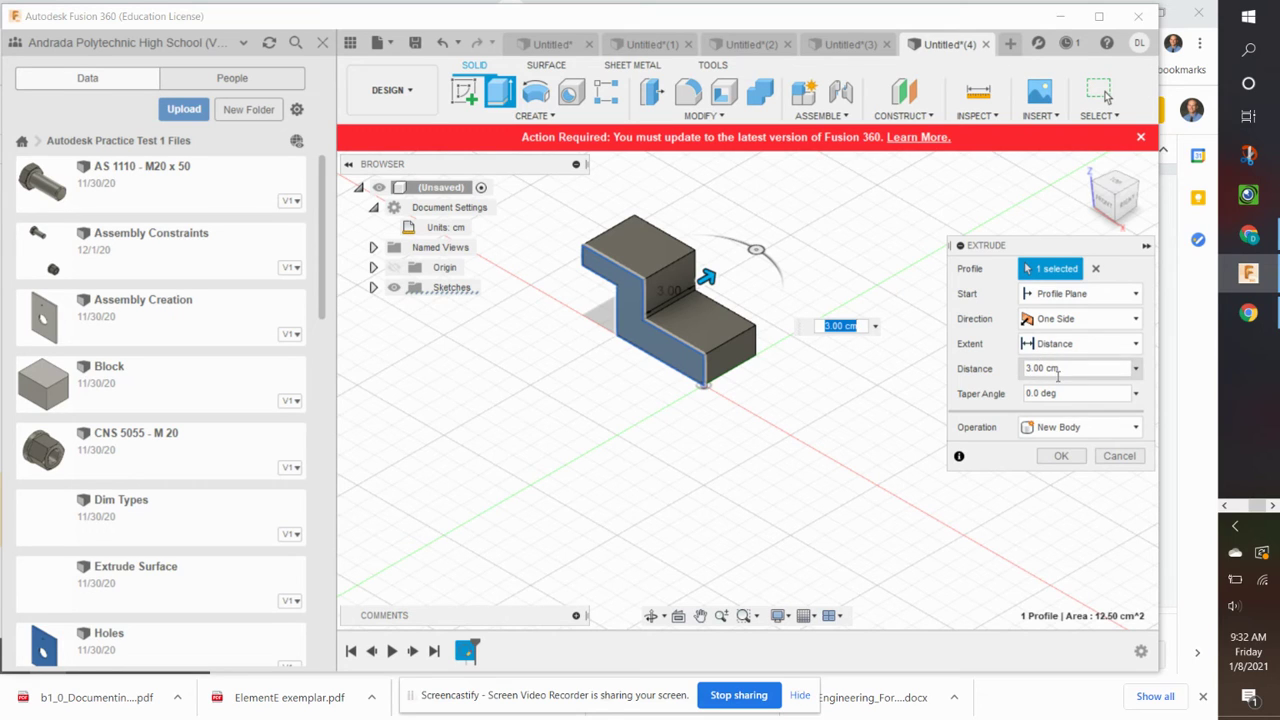
{"action": "left_click", "coordinate": [1060, 457]}
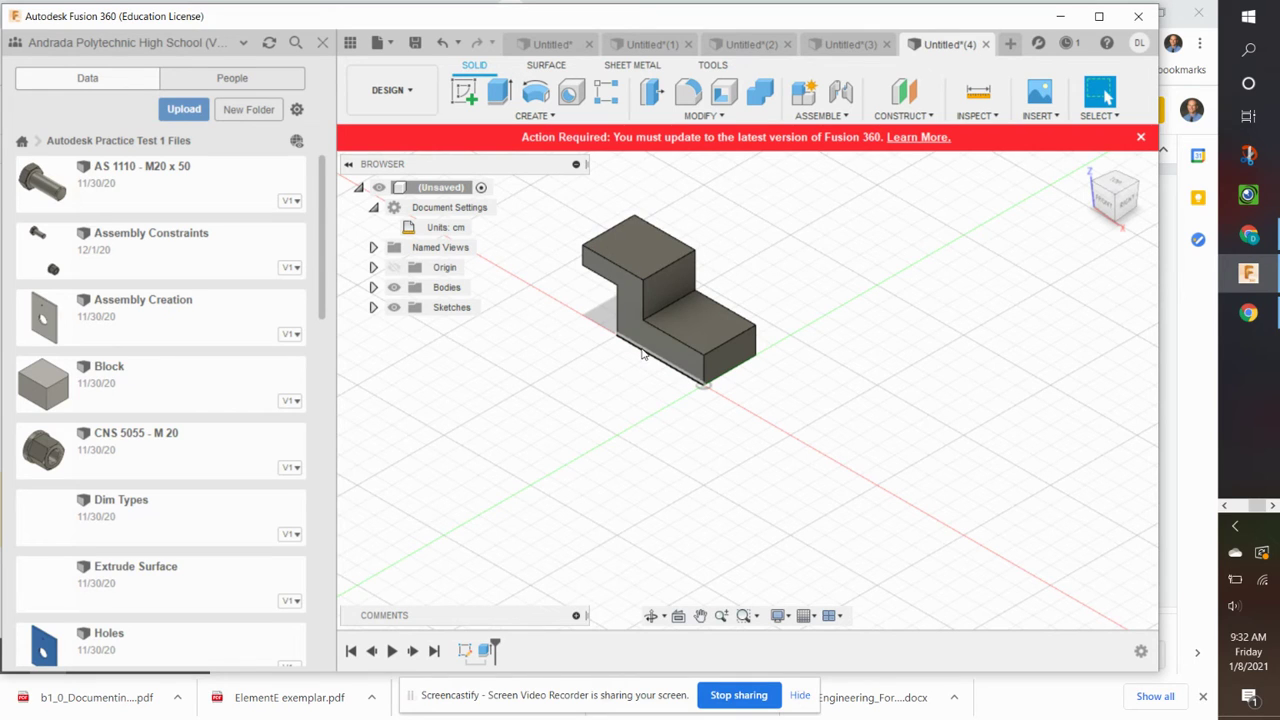
On the body's side face, draw a 1.5 cm wide rectangle from the step's top corner
{"action": "left_click", "coordinate": [1136, 190]}
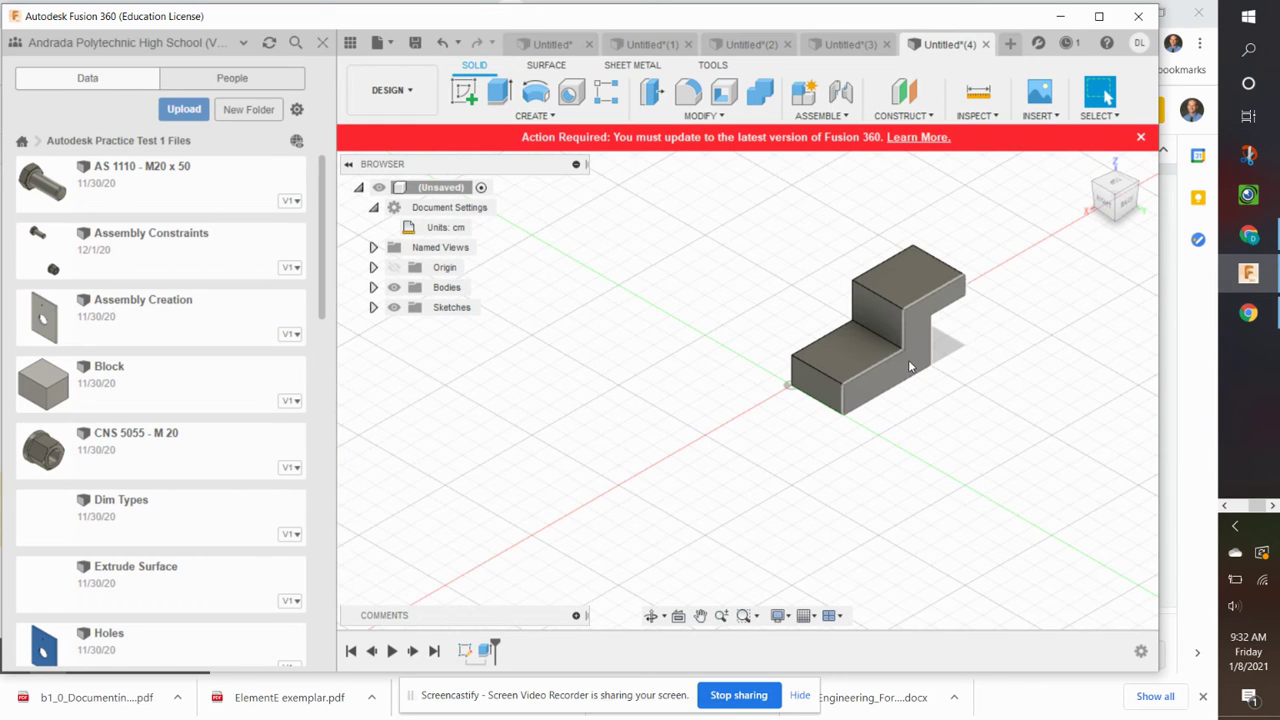
{"action": "left_click", "coordinate": [463, 91]}
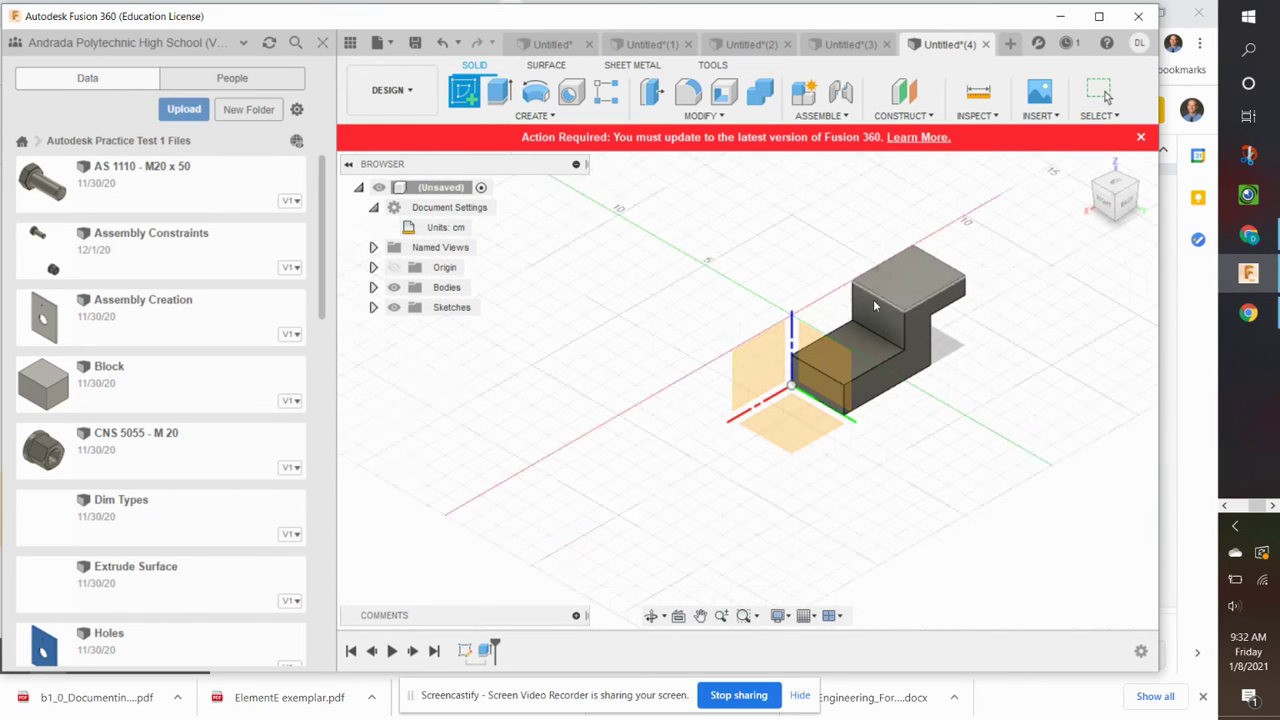
{"action": "left_click", "coordinate": [913, 373]}
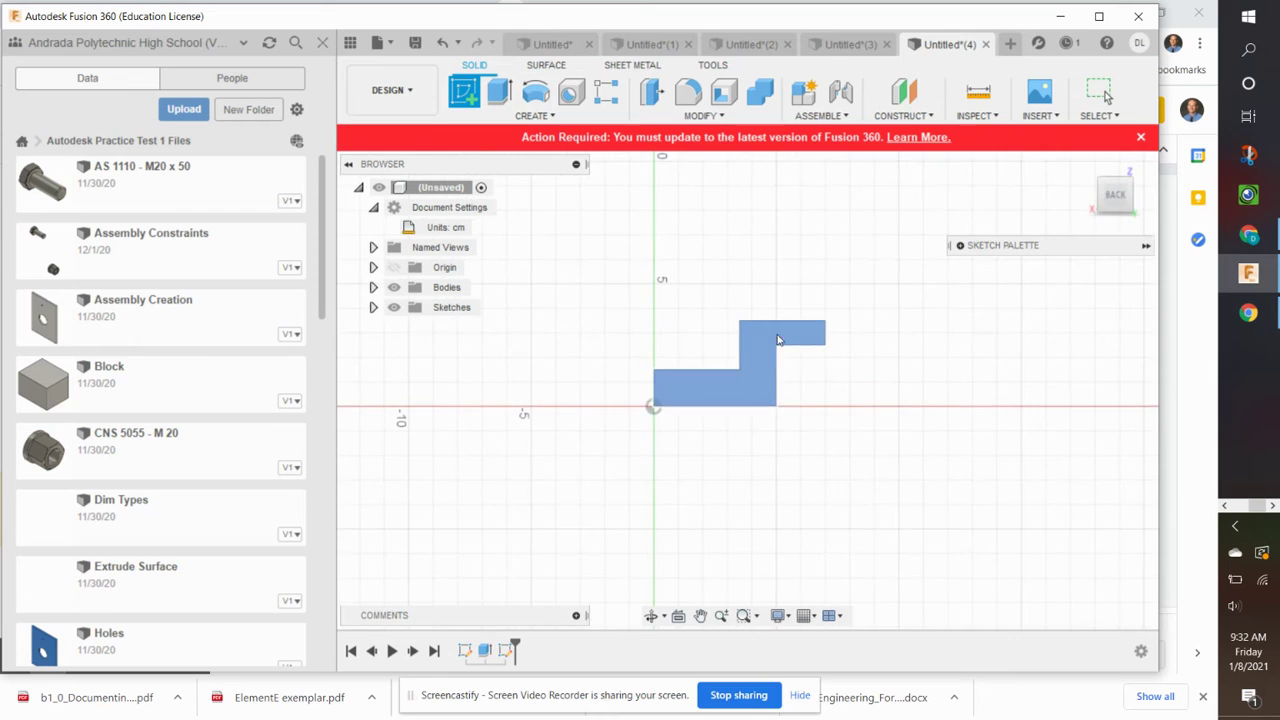
{"action": "left_click", "coordinate": [499, 91]}
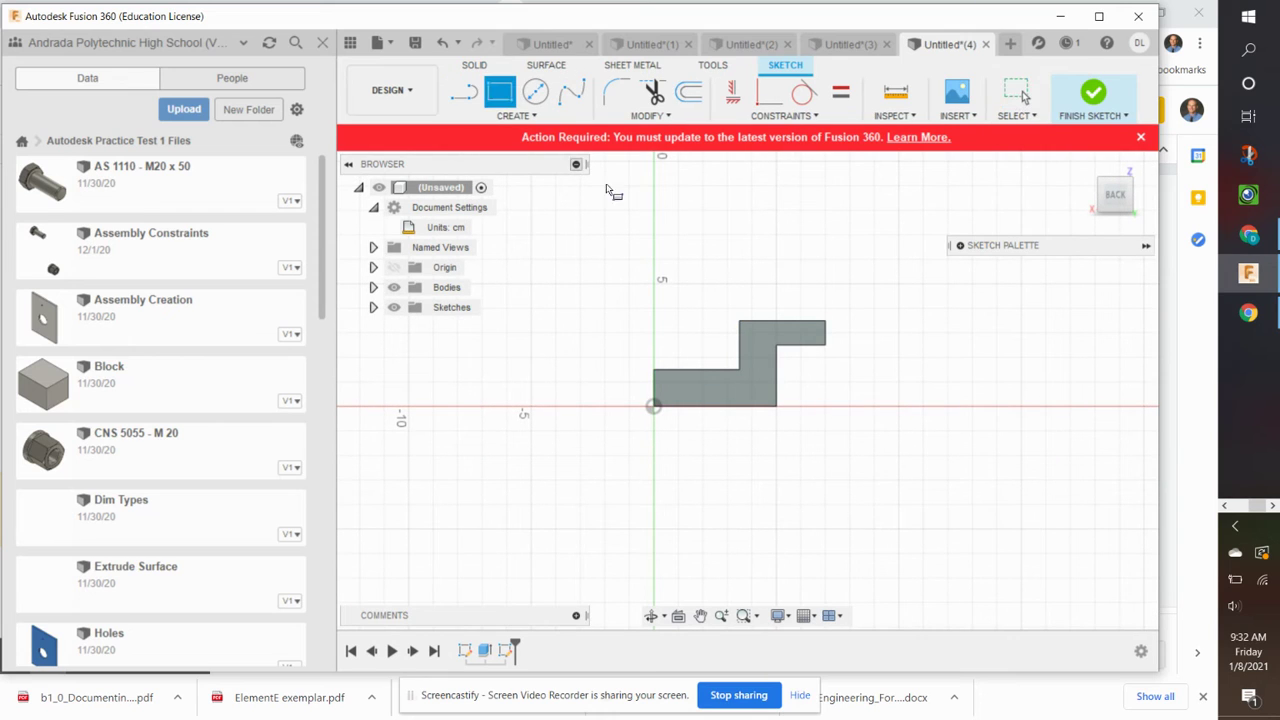
{"action": "left_click", "coordinate": [740, 321]}
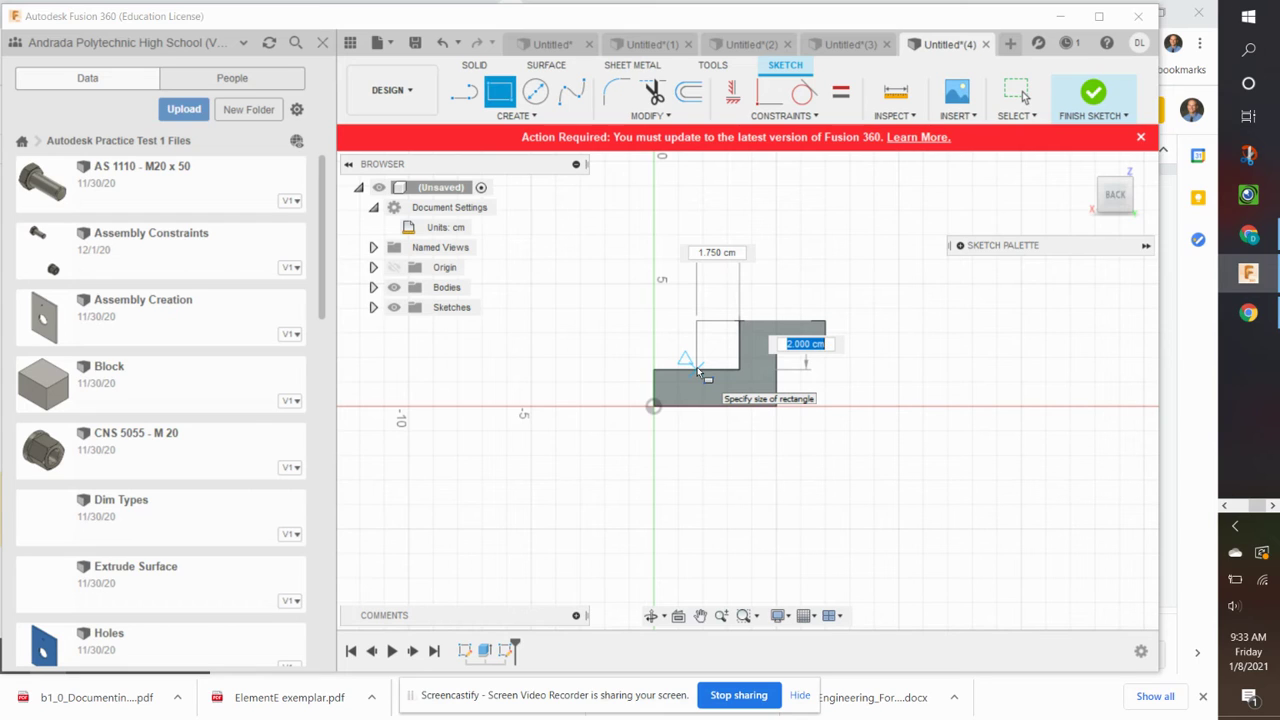
{"action": "key", "text": "Tab"}
{"action": "type", "text": "1"}
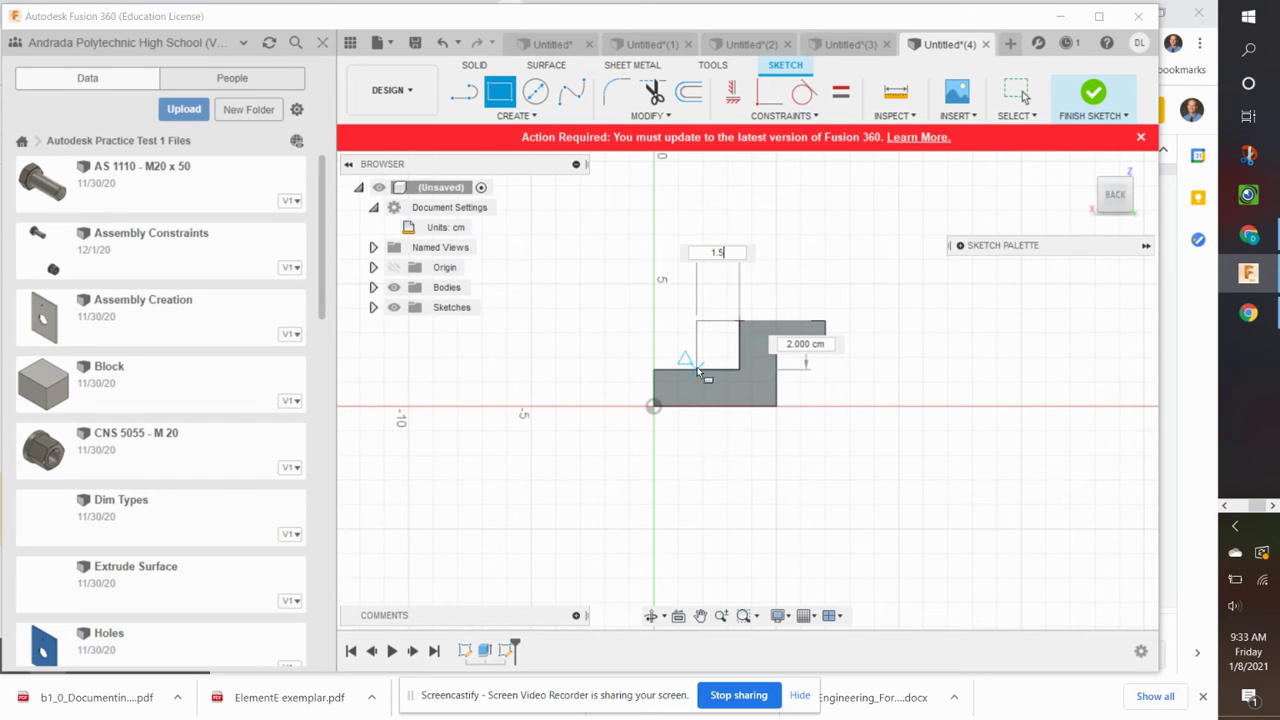
{"action": "key", "text": "Tab"}
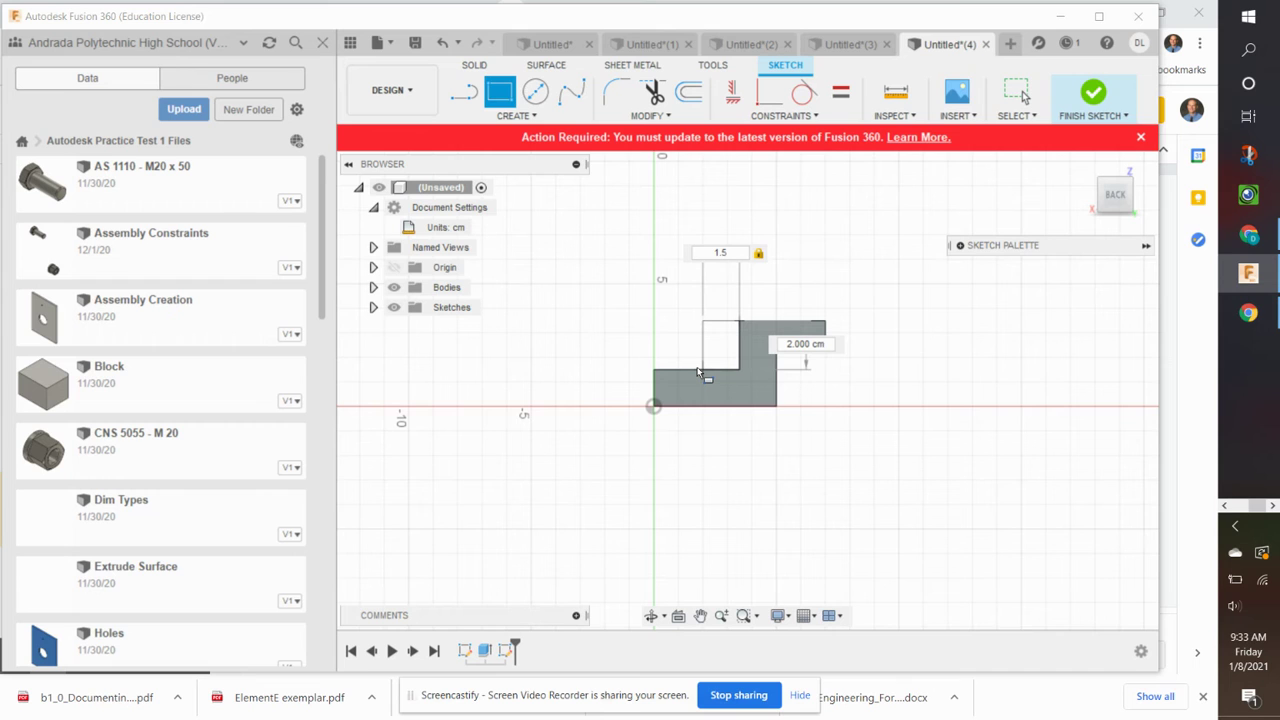
{"action": "key", "text": "Return"}
{"action": "key", "text": "Escape"}
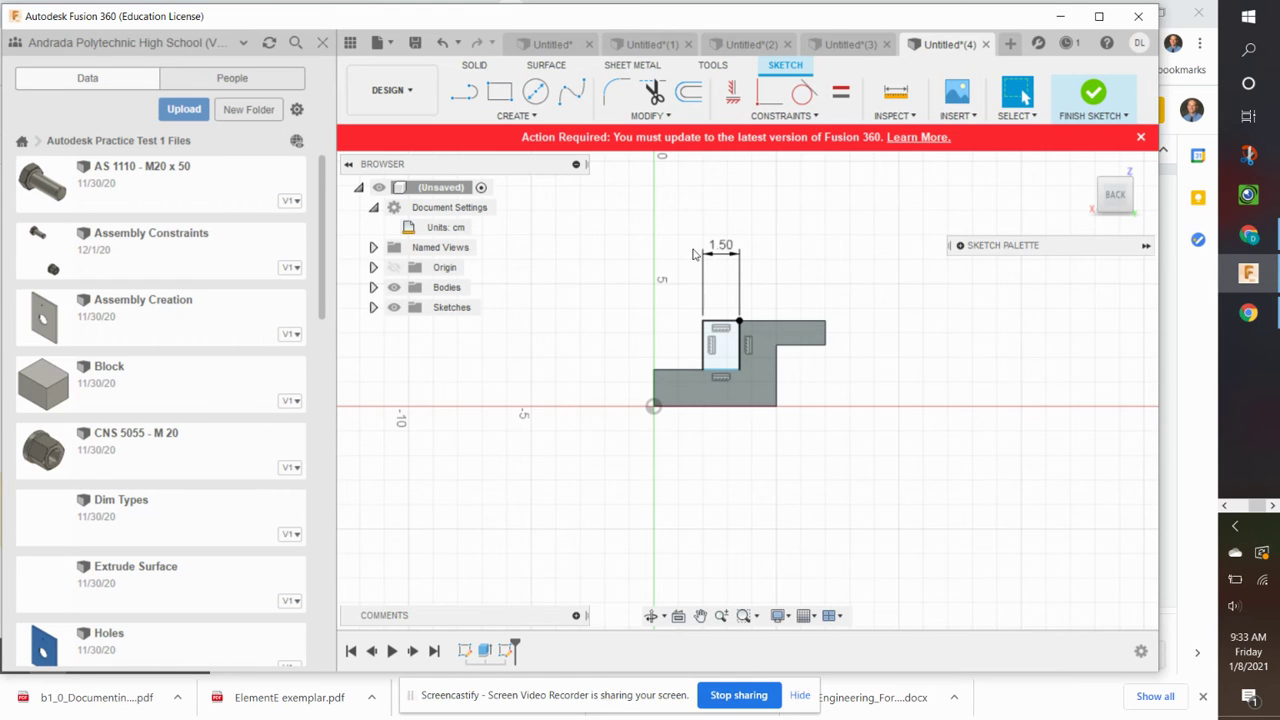
Finish the sketch and extrude the rectangle -1.5 cm as a Join into the step's corner
{"action": "left_click", "coordinate": [1103, 185]}
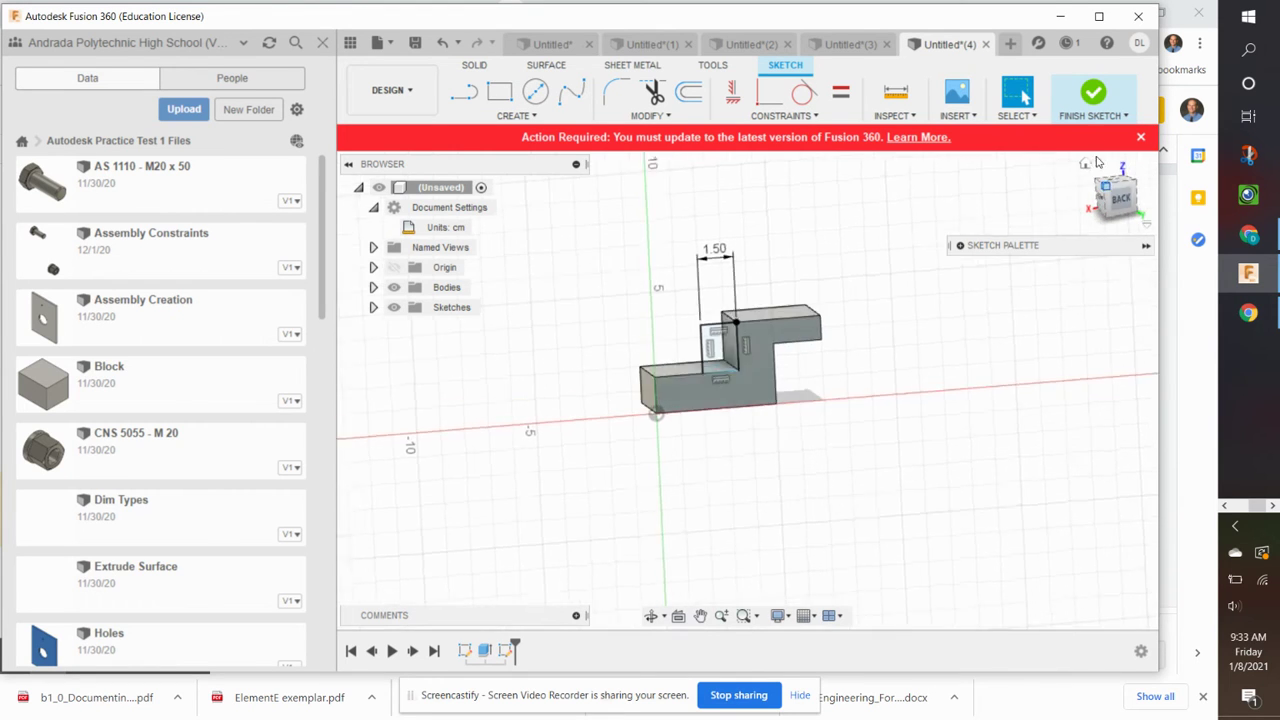
{"action": "left_click", "coordinate": [1093, 95]}
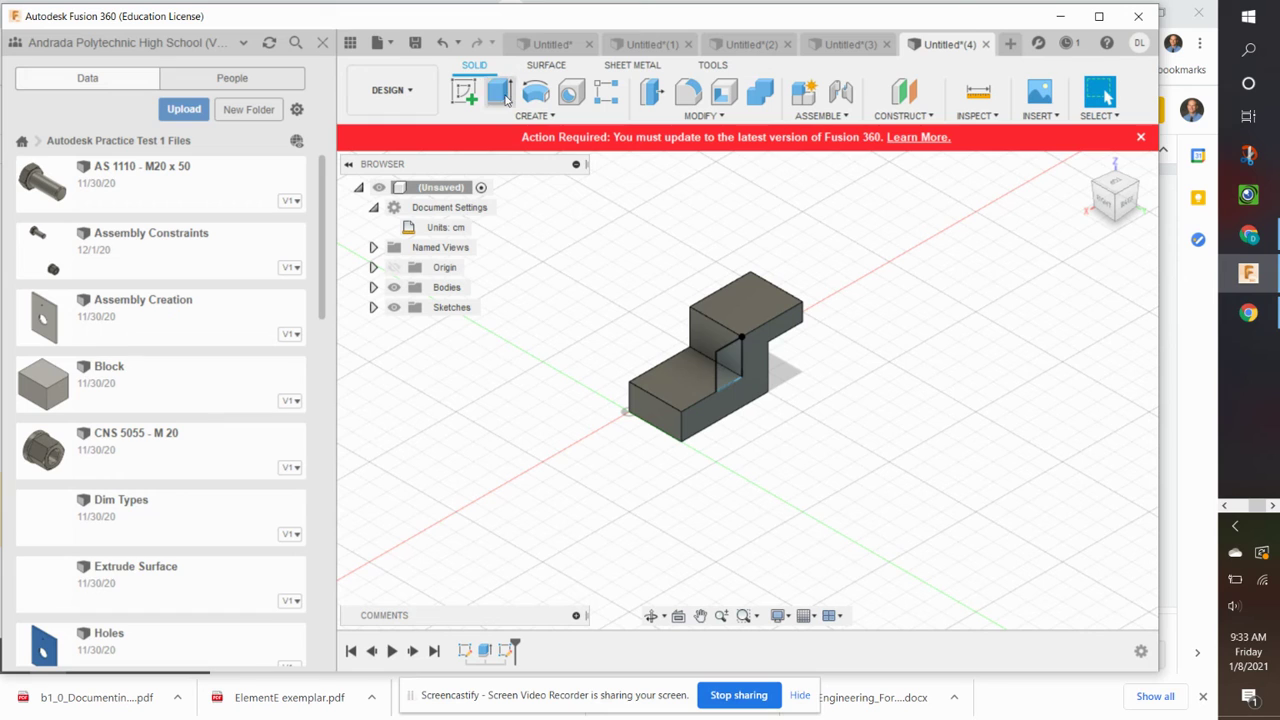
{"action": "left_click", "coordinate": [499, 92]}
{"action": "left_click", "coordinate": [736, 368]}
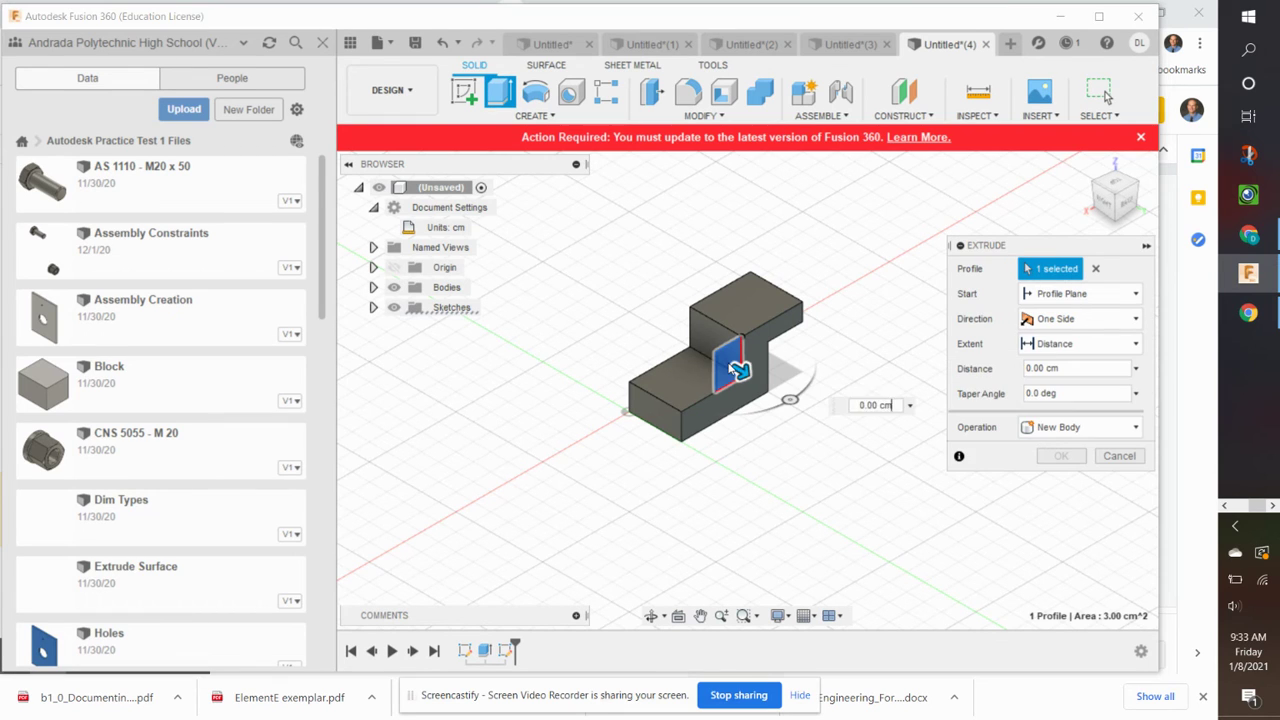
{"action": "left_click_drag", "start_coordinate": [736, 368], "coordinate": [698, 346]}
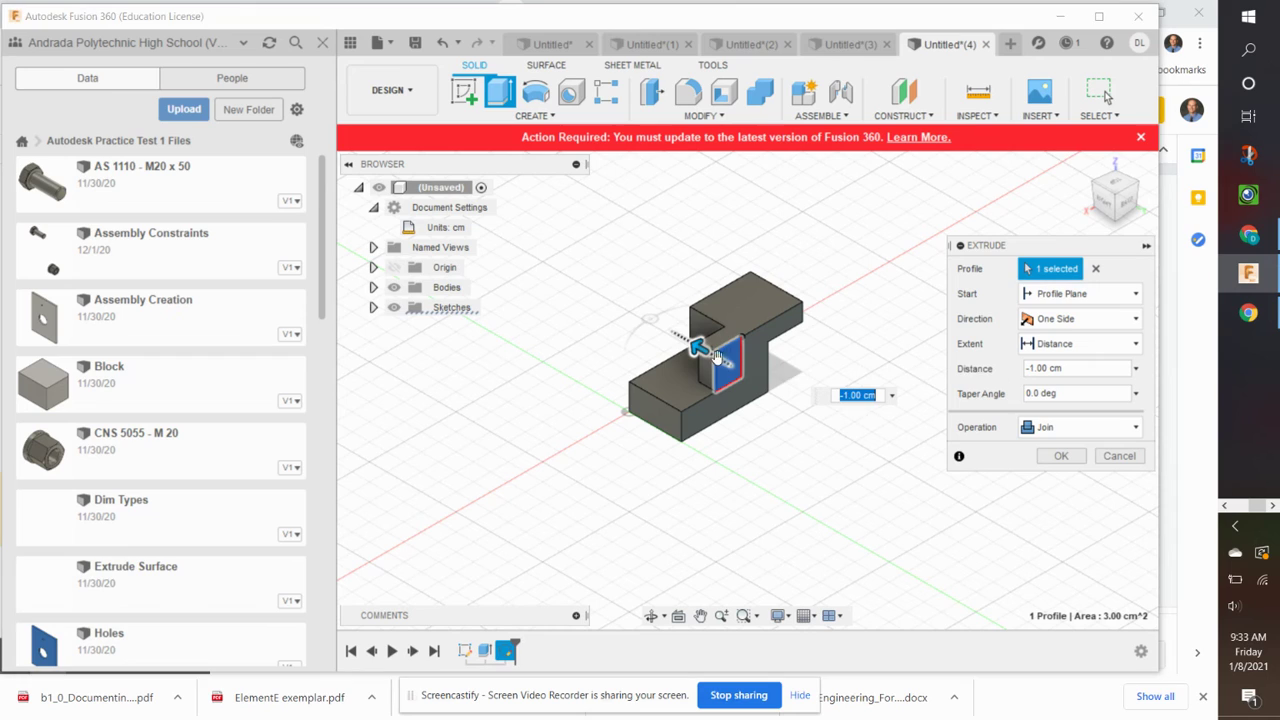
{"action": "left_click", "coordinate": [1041, 369]}
{"action": "key", "text": "BackSpace"}
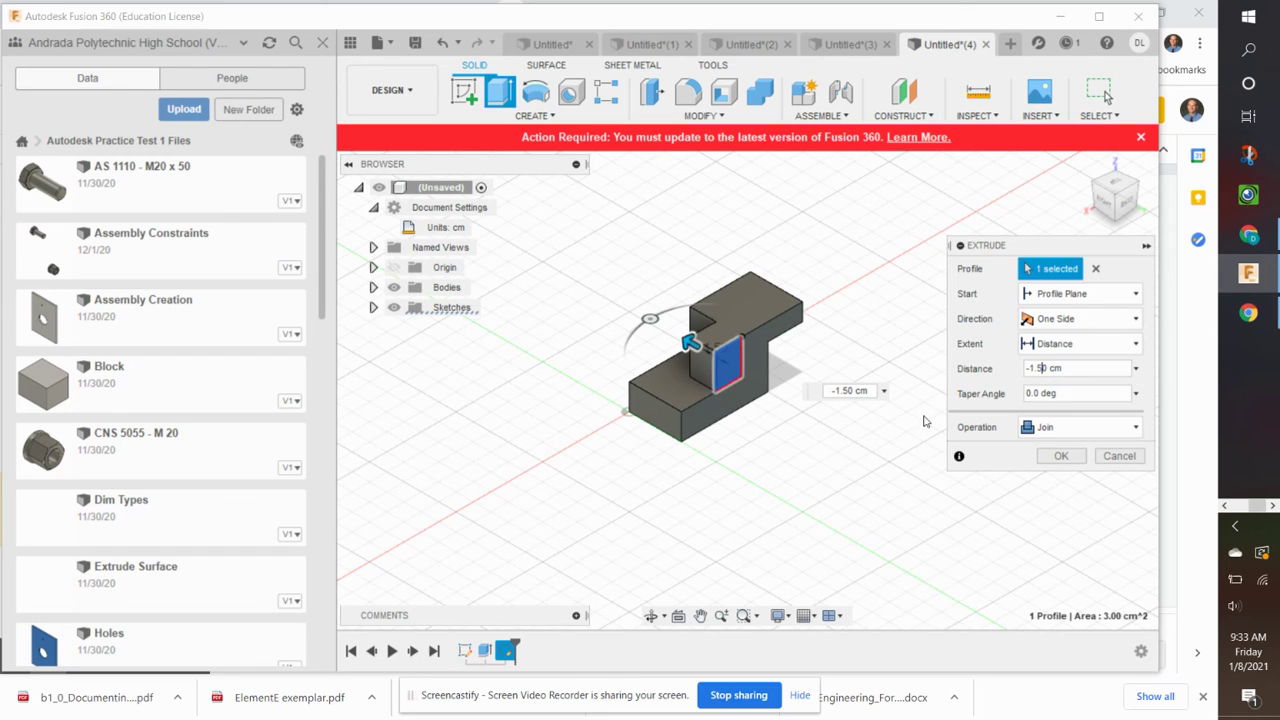
{"action": "left_click", "coordinate": [1062, 456]}
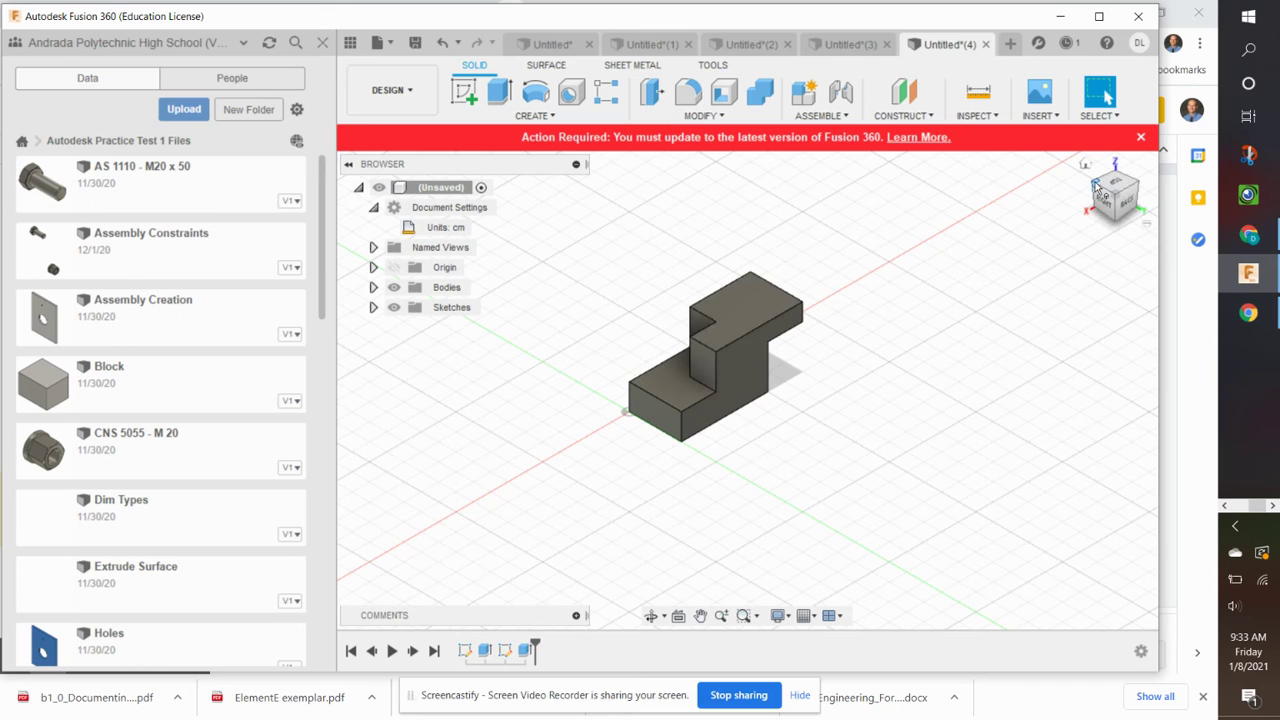
Sketch on the body's end face a 0.5 × 1 cm rectangle at the bottom edge
{"action": "left_click", "coordinate": [464, 92]}
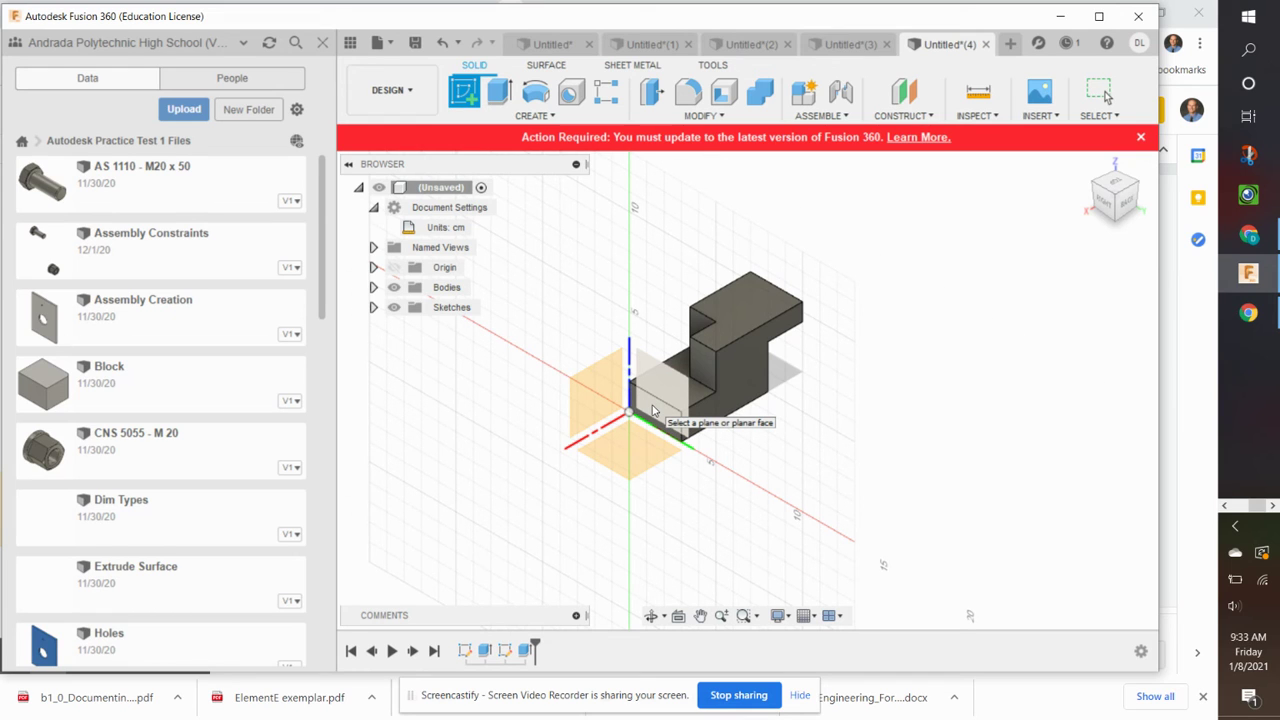
{"action": "left_click", "coordinate": [652, 410]}
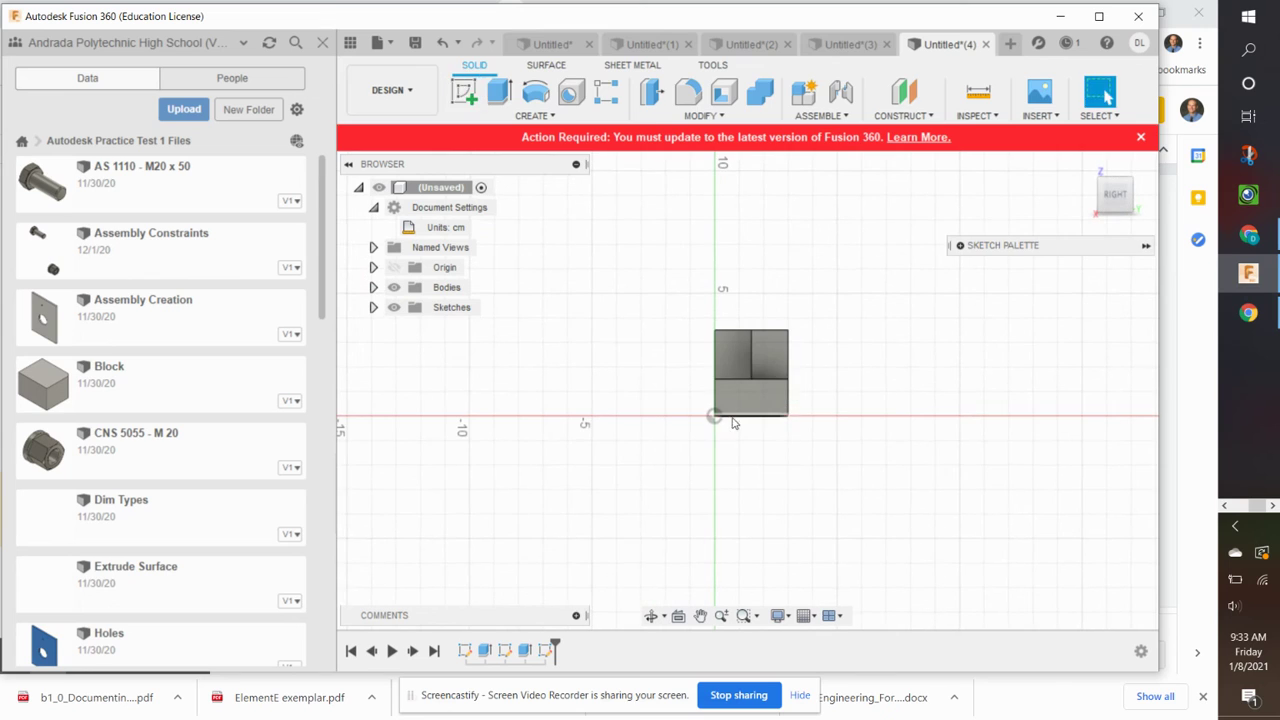
{"action": "left_click", "coordinate": [496, 104]}
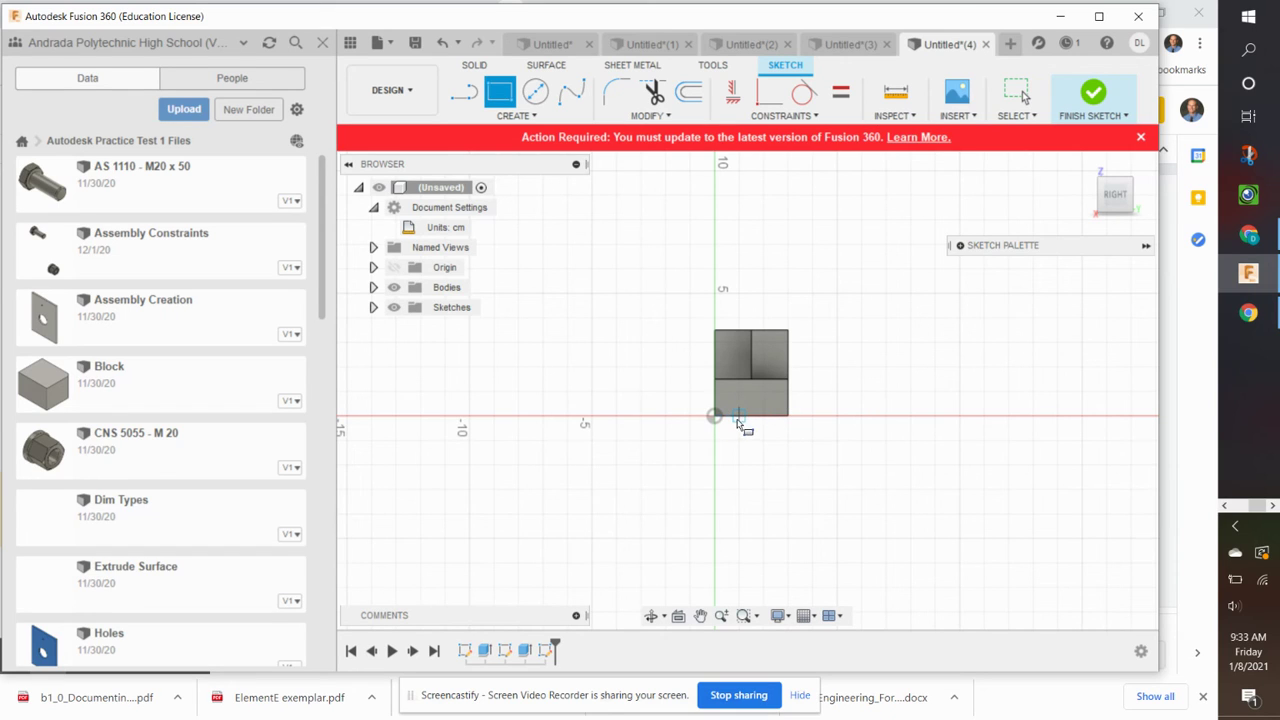
{"action": "left_click", "coordinate": [738, 423]}
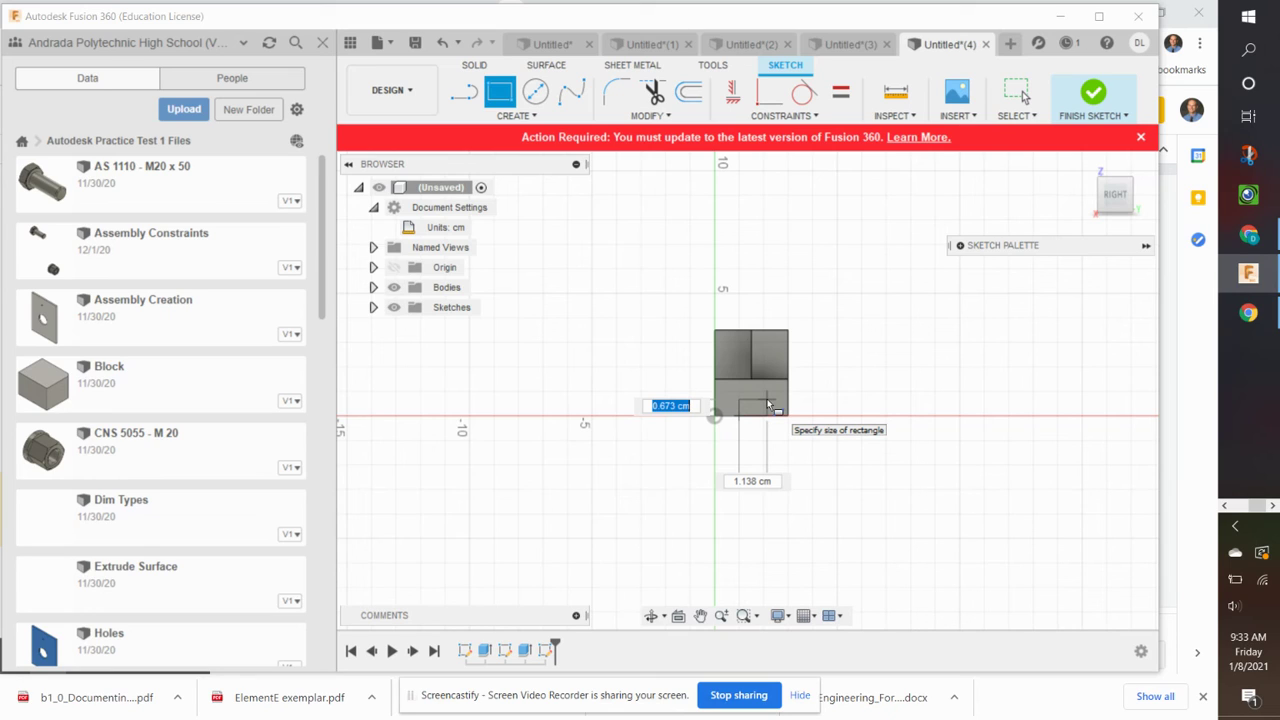
{"action": "key", "text": "BackSpace"}
{"action": "type", "text": "5"}
{"action": "key", "text": "Tab"}
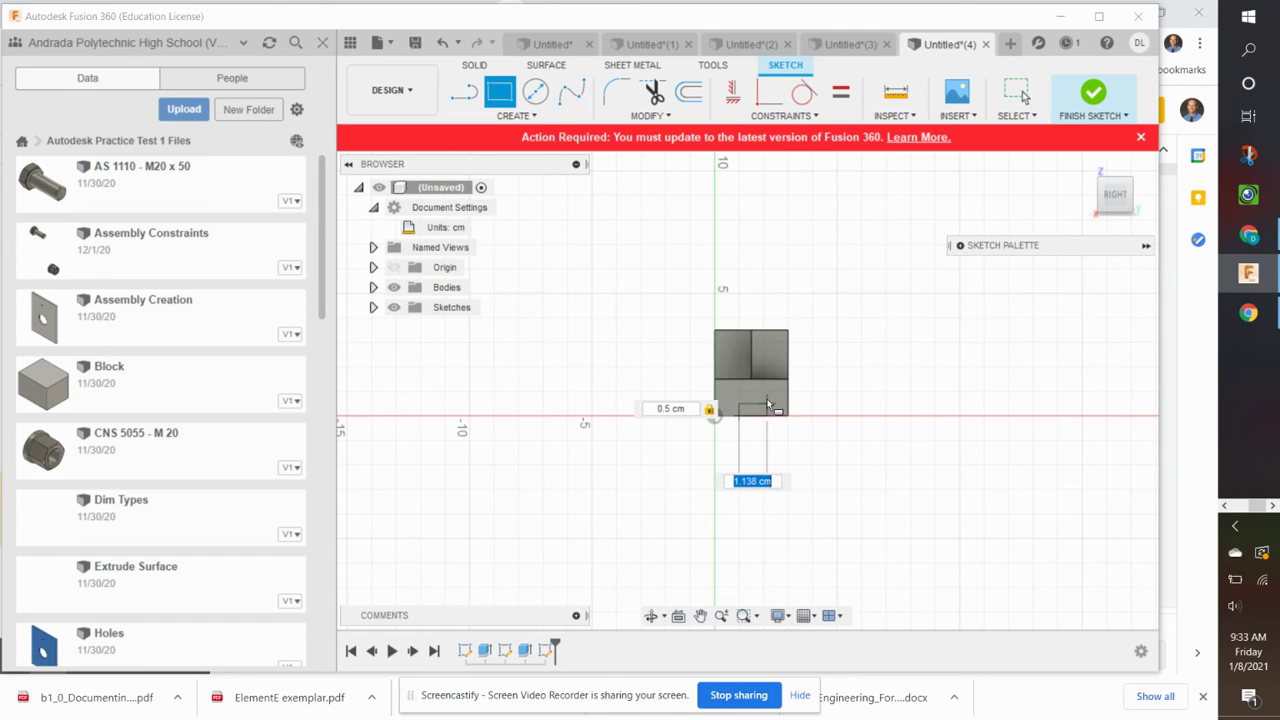
{"action": "type", "text": "1"}
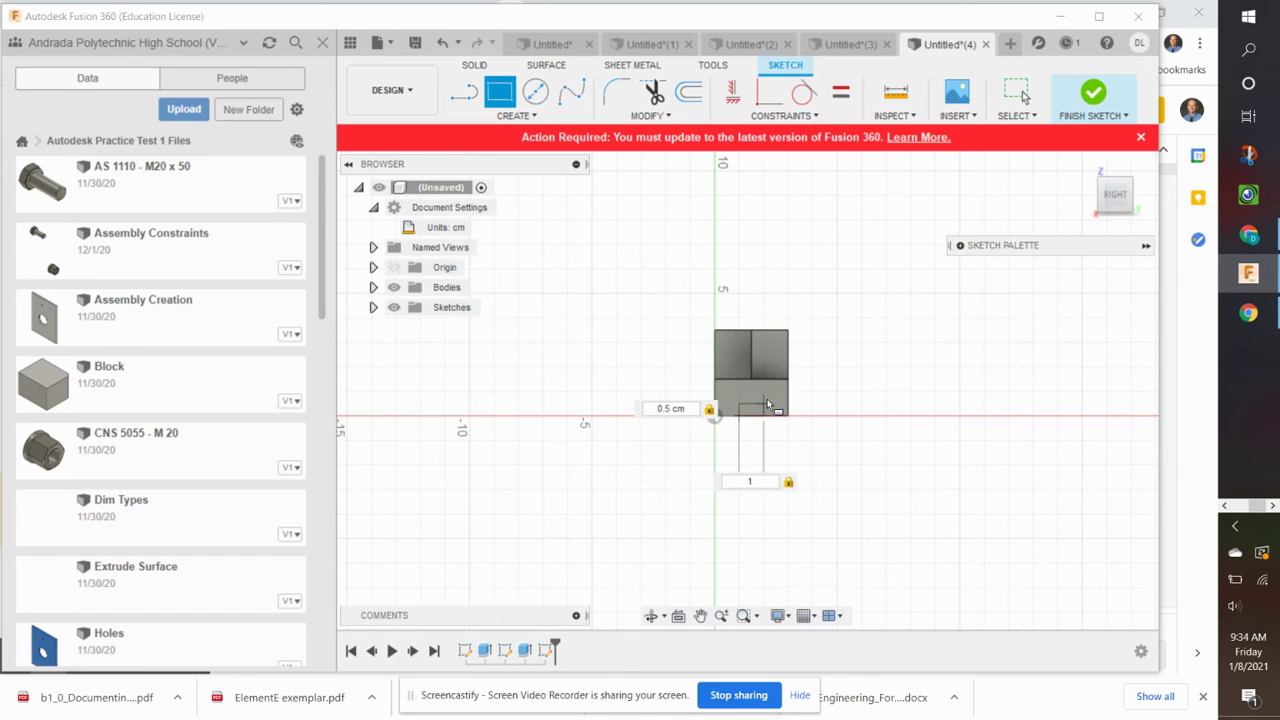
{"action": "key", "text": "Return"}
{"action": "key", "text": "Escape"}
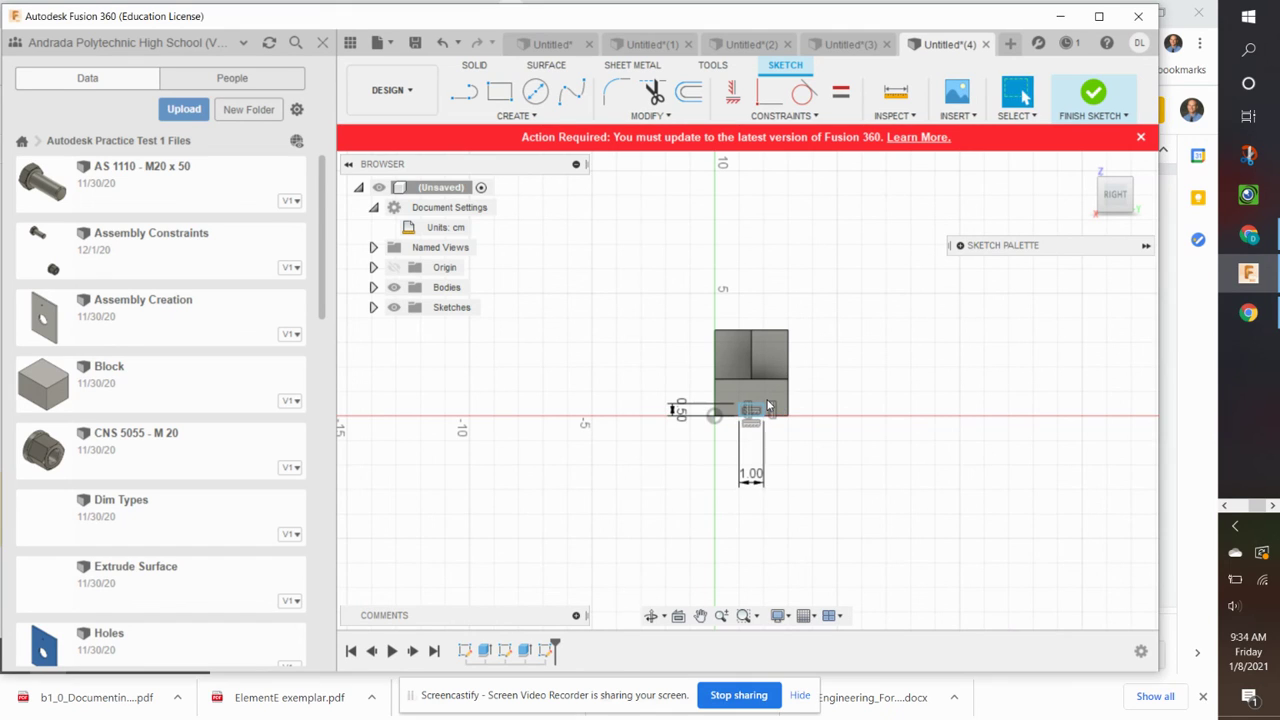
Dimension the slot rectangle 1 cm from the origin
{"action": "left_click", "coordinate": [510, 116]}
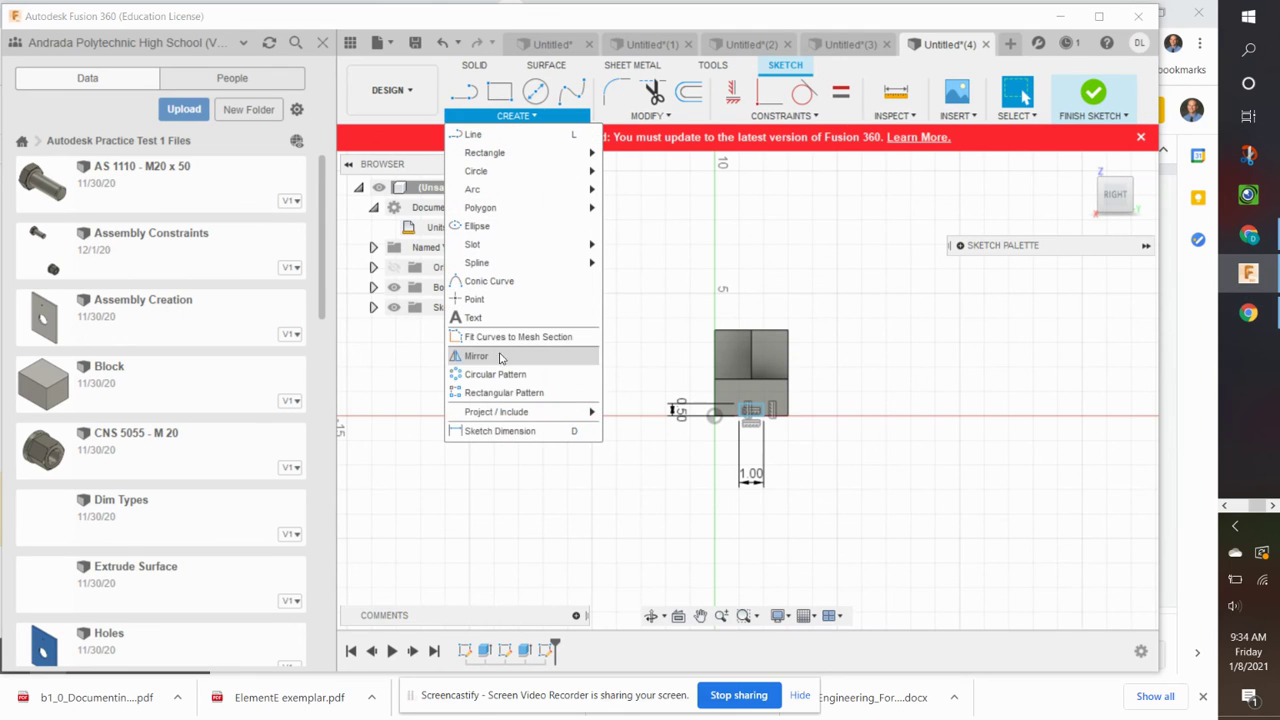
{"action": "left_click", "coordinate": [497, 431]}
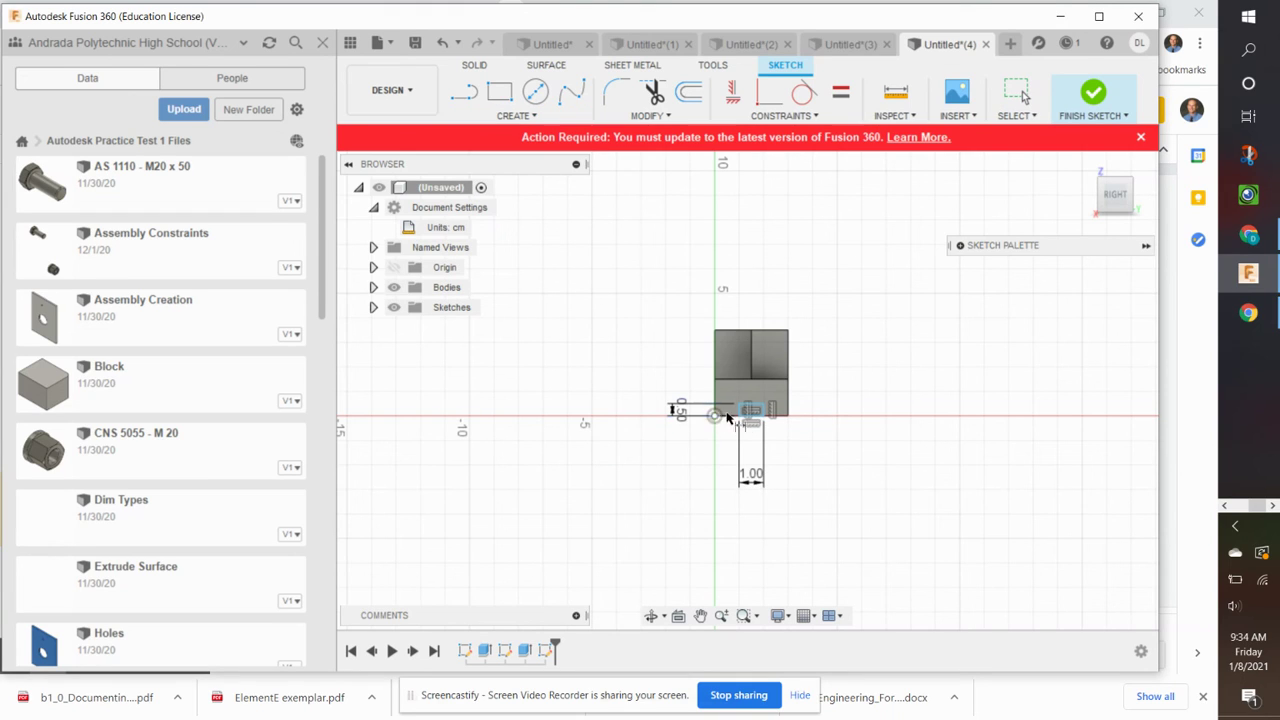
{"action": "left_click", "coordinate": [714, 415]}
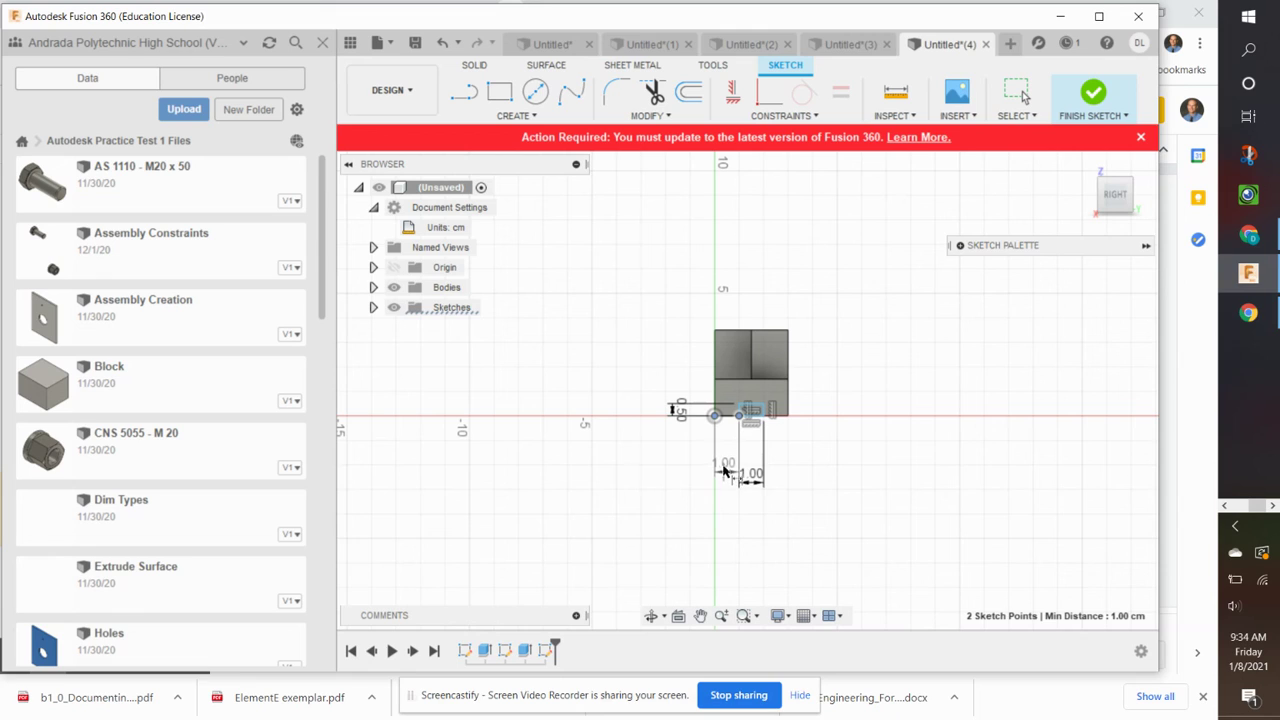
{"action": "left_click", "coordinate": [726, 453]}
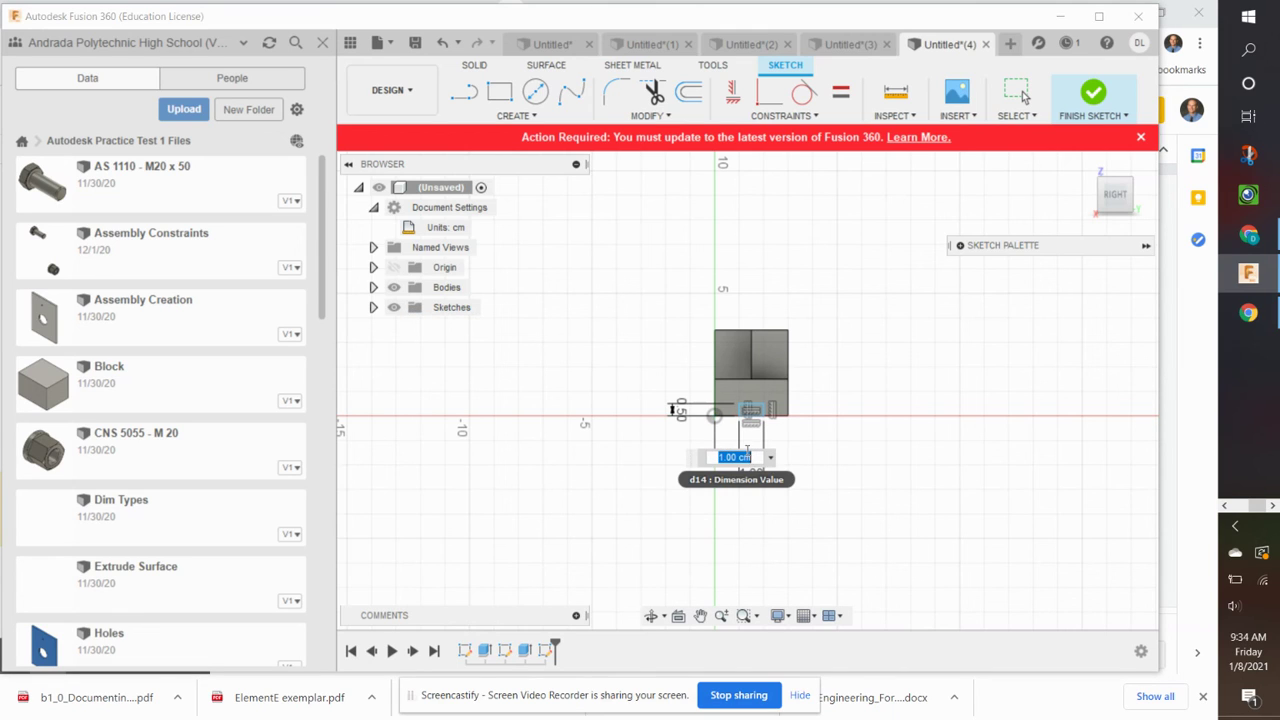
{"action": "key", "text": "Return"}
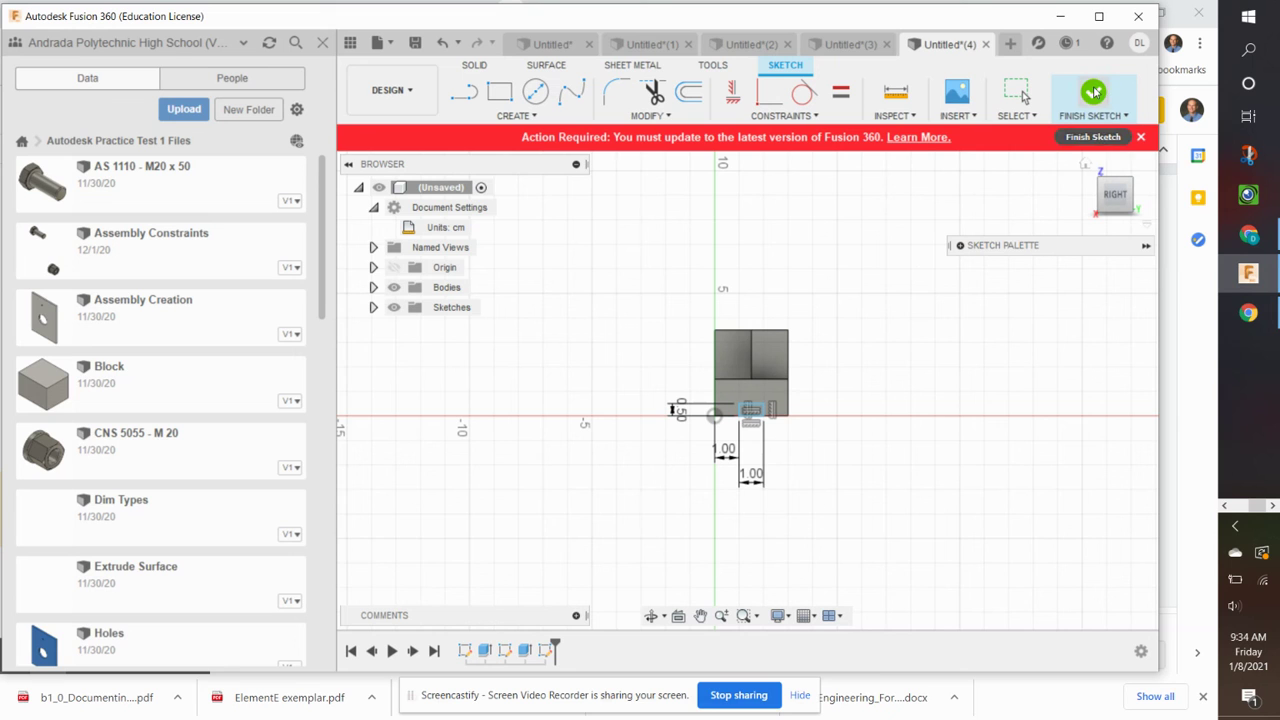
Finish the sketch and extrude the slot profile as a Cut with extent All
{"action": "left_click", "coordinate": [1093, 95]}
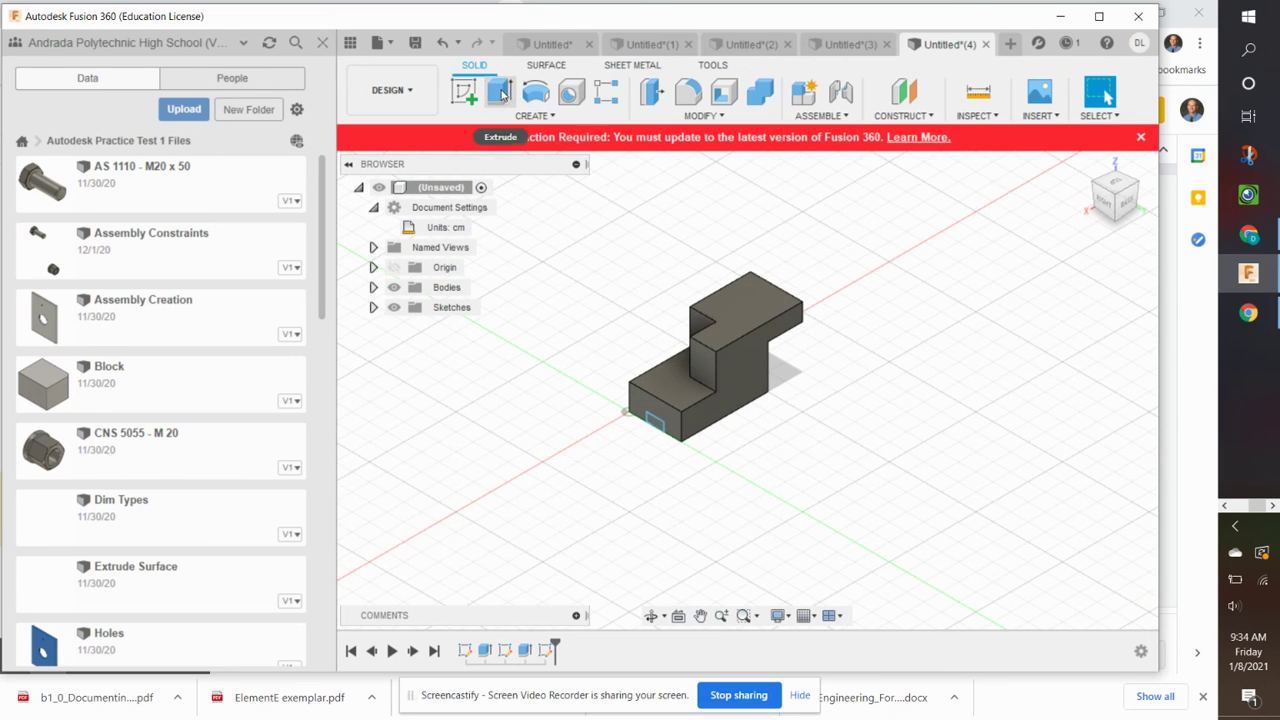
{"action": "left_click", "coordinate": [500, 93]}
{"action": "left_click_drag", "start_coordinate": [648, 425], "coordinate": [908, 452]}
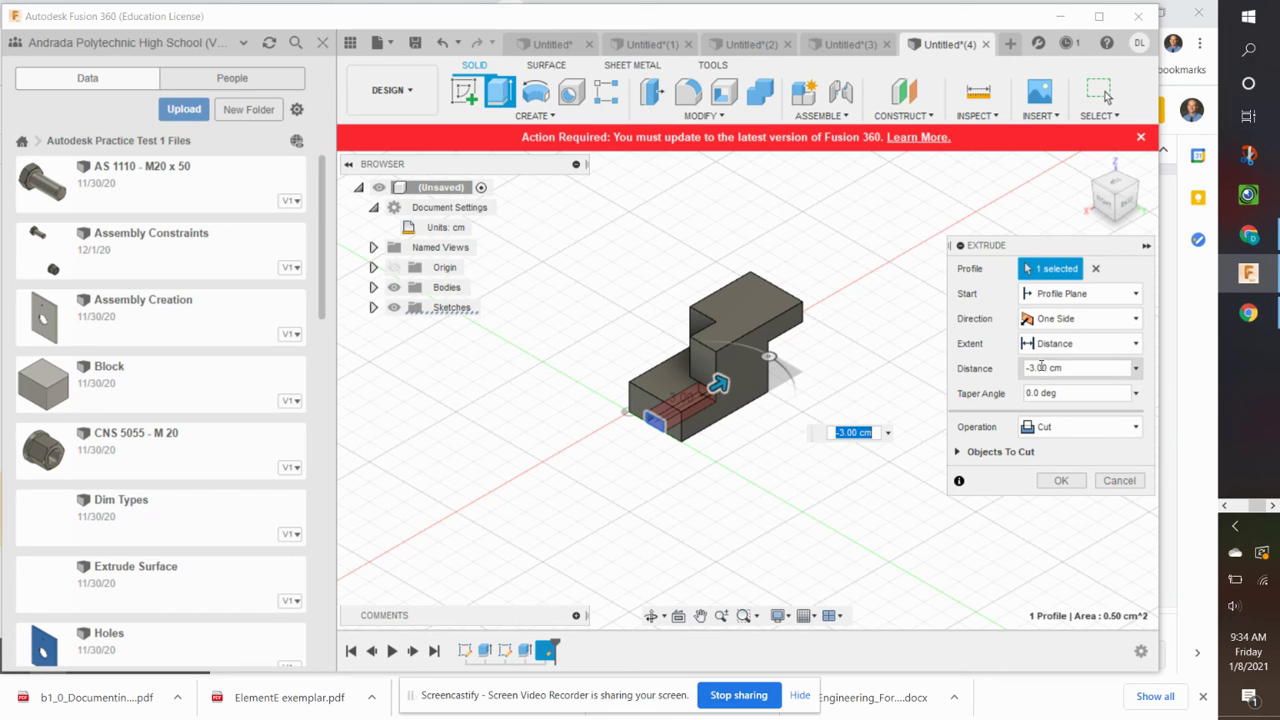
{"action": "left_click", "coordinate": [1046, 345]}
{"action": "left_click", "coordinate": [1045, 399]}
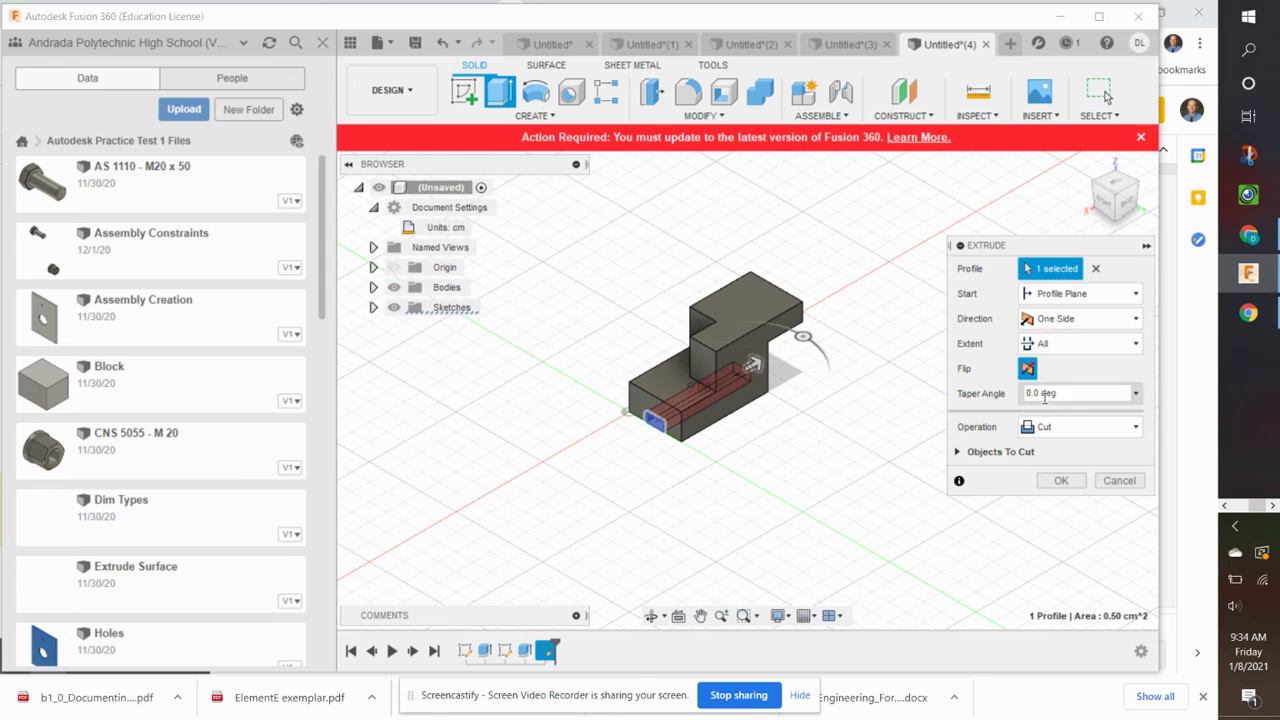
{"action": "left_click", "coordinate": [1061, 480]}
{"action": "left_click", "coordinate": [1103, 205]}
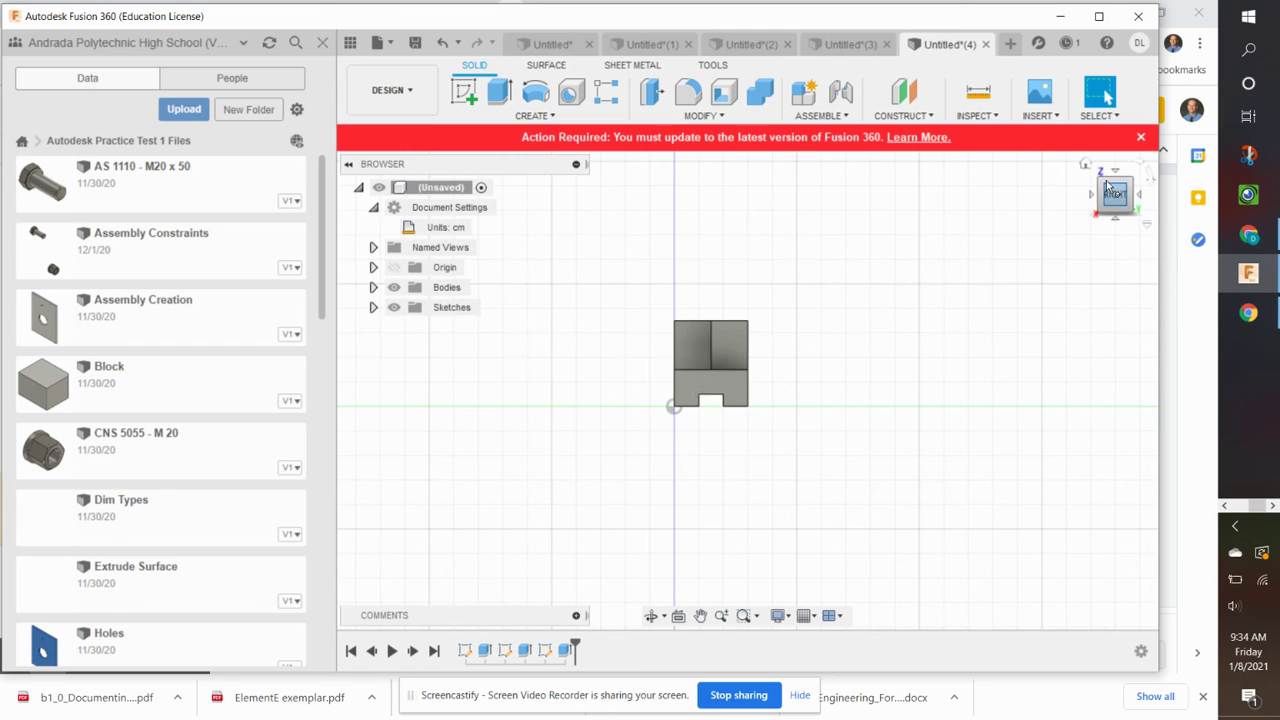
Return the slotted Z-profile solid to the isometric Home view
{"action": "left_click", "coordinate": [1086, 164]}
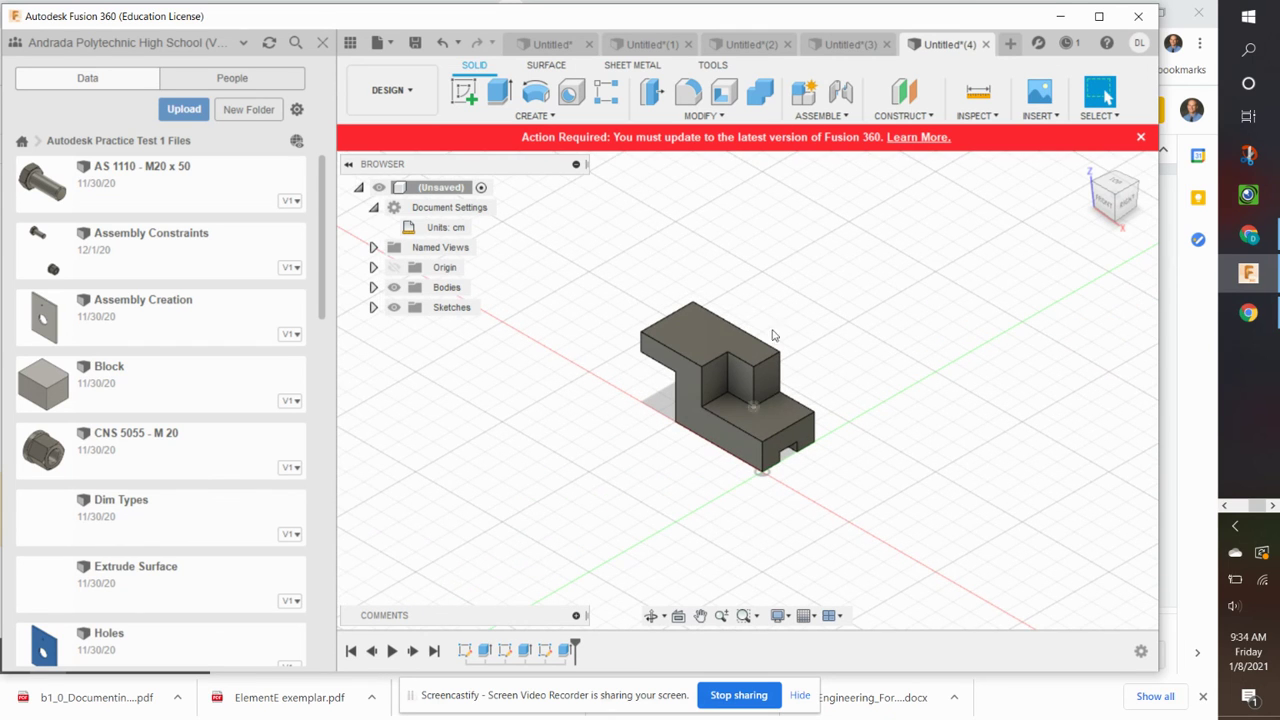